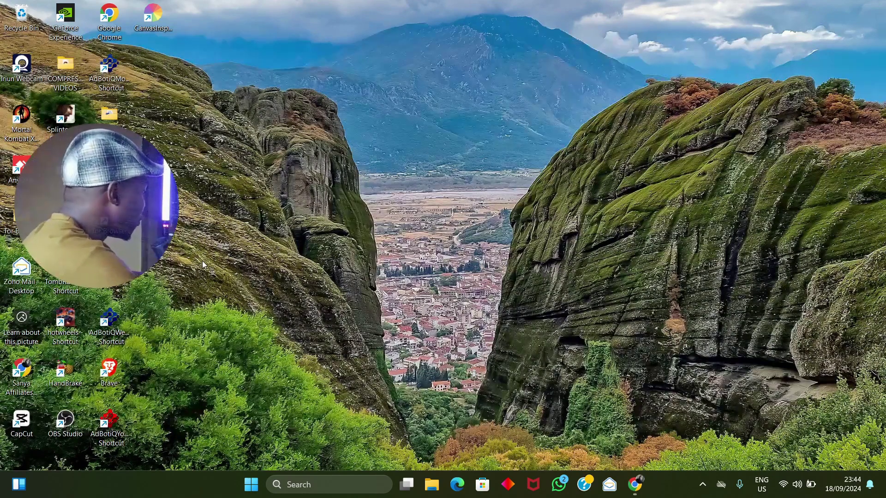
- Look over the AdBotiQ home page, including the website and YouTube versions, the guide video and the supported ad networks
{"action": "double_click", "coordinate": [119, 332]}
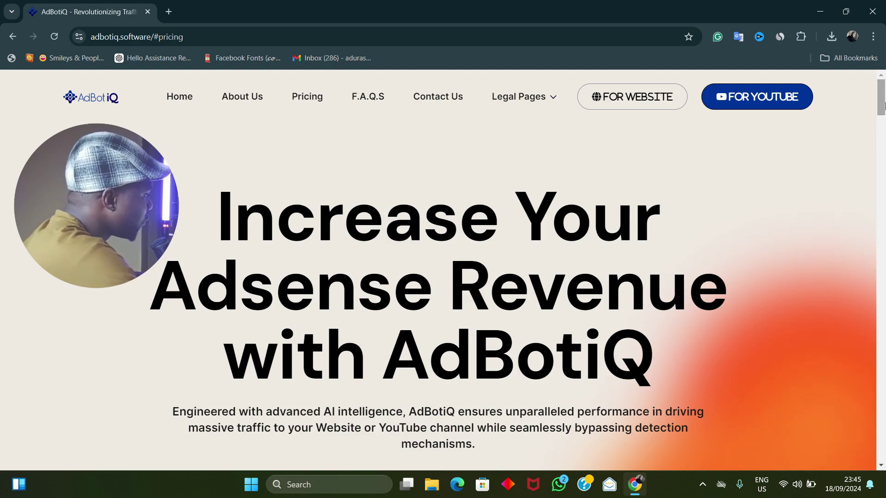
{"action": "left_click_drag", "start_coordinate": [884, 106], "coordinate": [885, 147]}
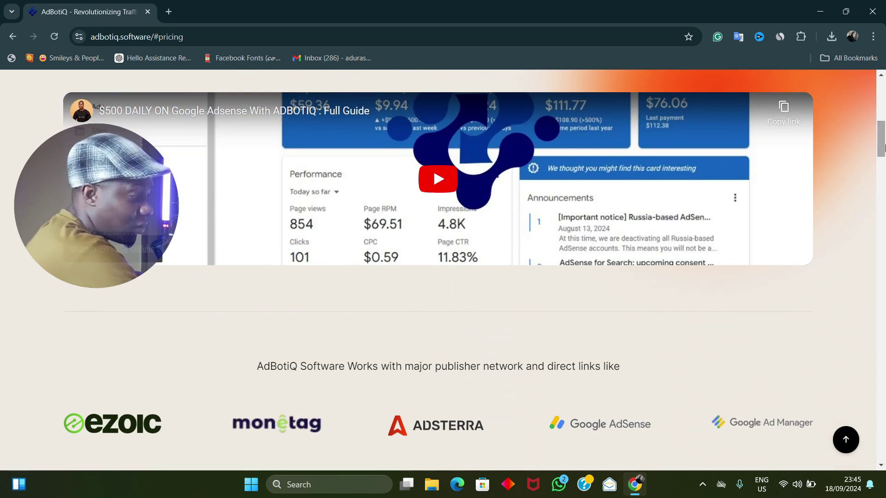
{"action": "left_click_drag", "start_coordinate": [884, 148], "coordinate": [883, 111]}
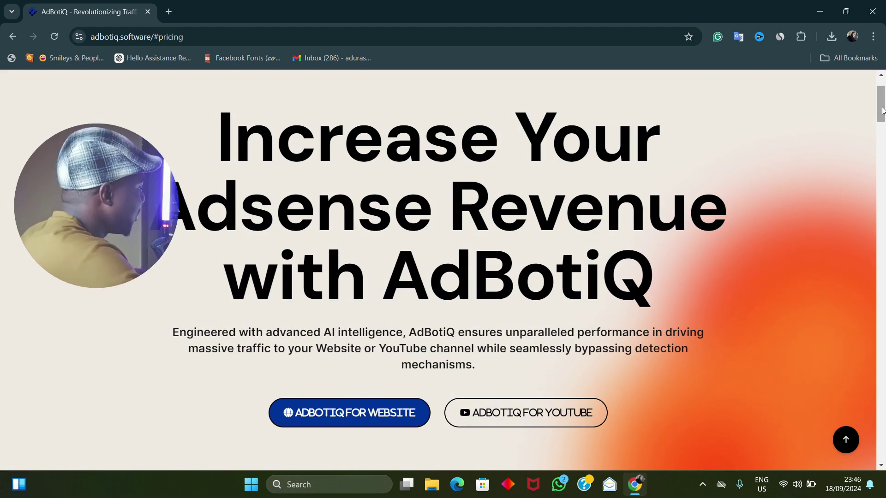
{"action": "left_click_drag", "start_coordinate": [881, 107], "coordinate": [882, 127]}
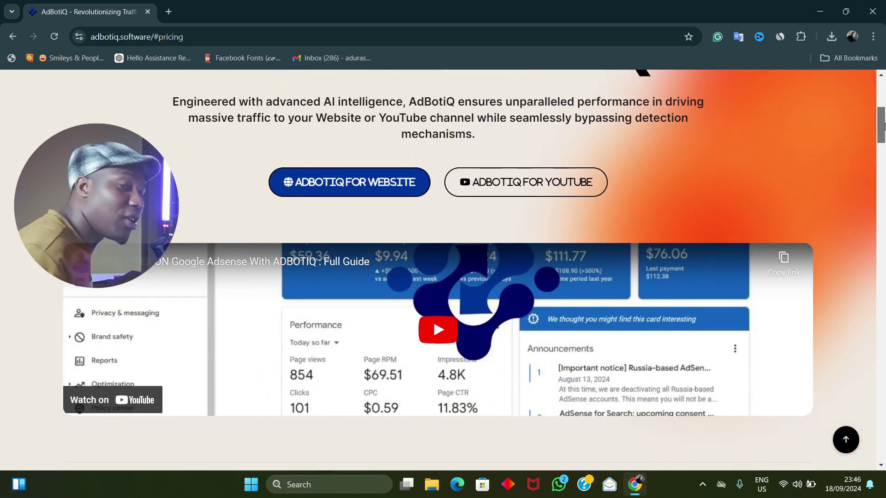
{"action": "left_click", "coordinate": [236, 35]}
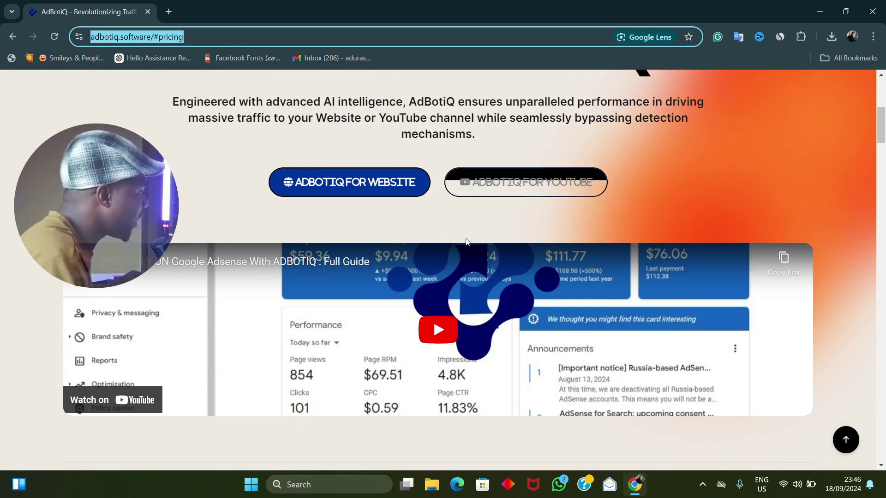
{"action": "scroll", "coordinate": [421, 251], "scroll_direction": "down", "scroll_amount": 2}
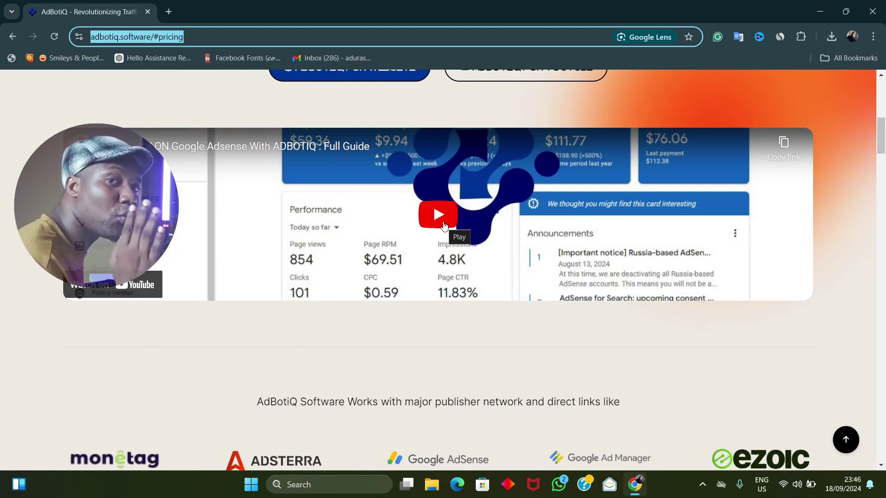
{"action": "left_click", "coordinate": [820, 11]}
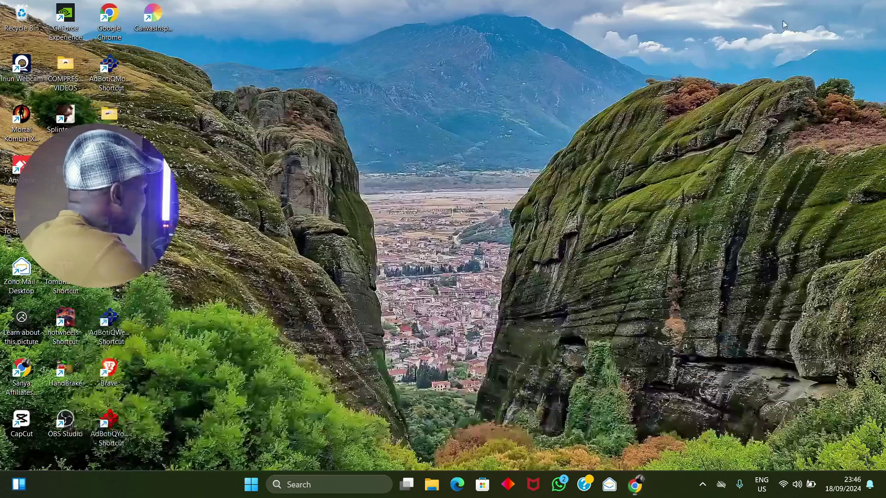
- Launch the AdBotiQ Website application with the Schedule application start type and move the Scheduler window clear of the desktop icons
{"action": "double_click", "coordinate": [115, 328]}
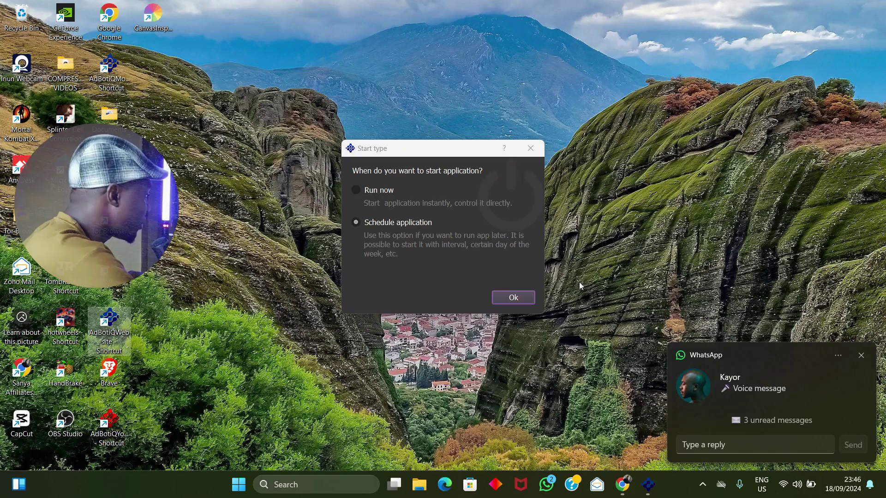
{"action": "left_click", "coordinate": [514, 297]}
{"action": "left_click", "coordinate": [860, 355]}
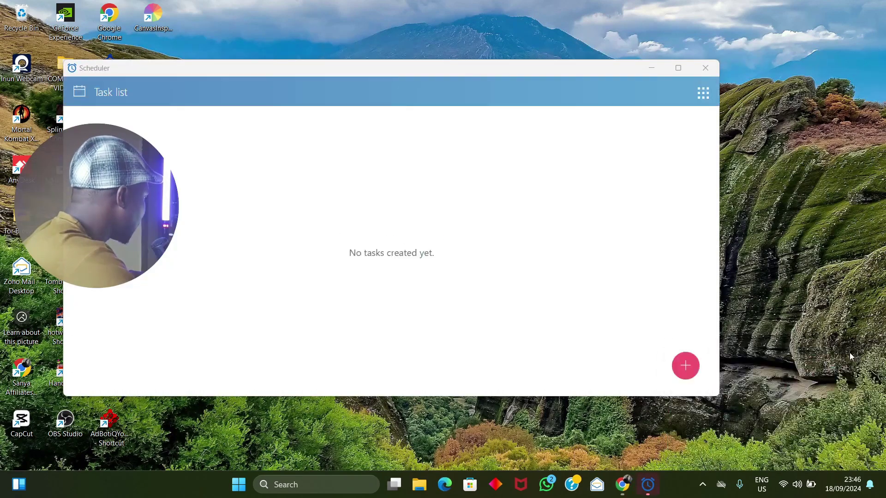
{"action": "left_click_drag", "start_coordinate": [276, 70], "coordinate": [350, 82]}
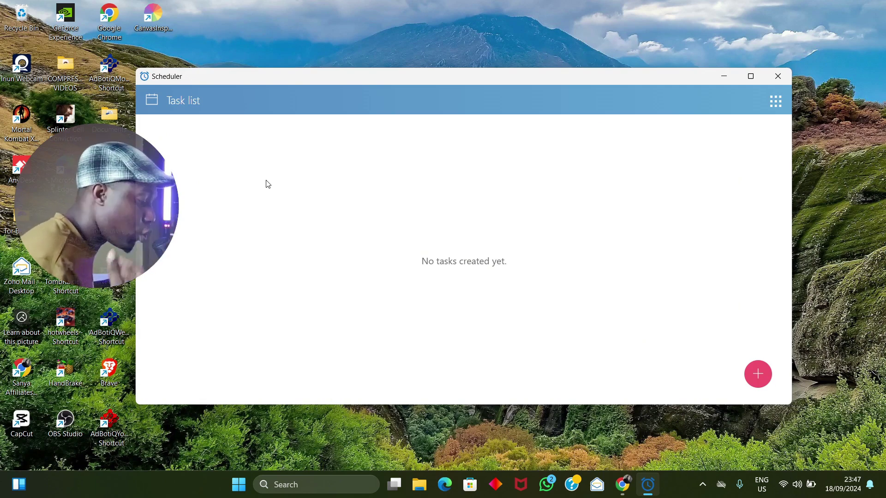
- Create a new scheduler task labelled "Daily Traffic" and proceed to its data stage
{"action": "left_click", "coordinate": [757, 376]}
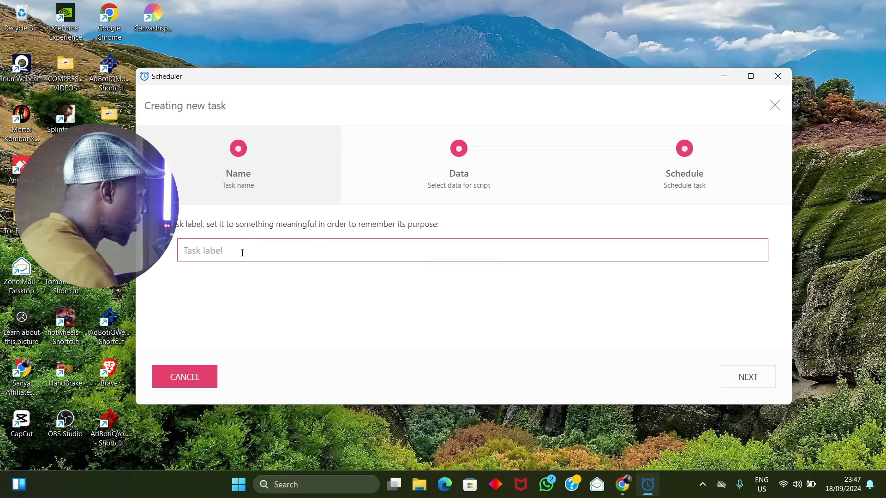
{"action": "type", "text": "Dail"}
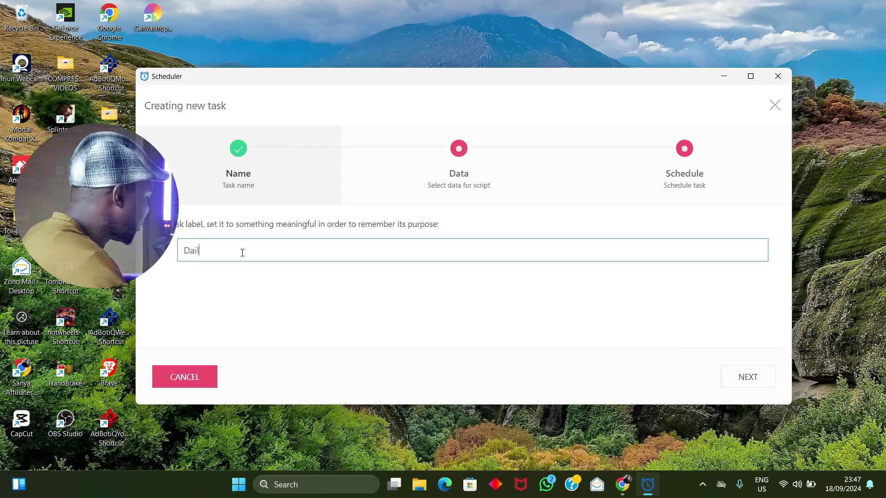
{"action": "type", "text": "y Traffic"}
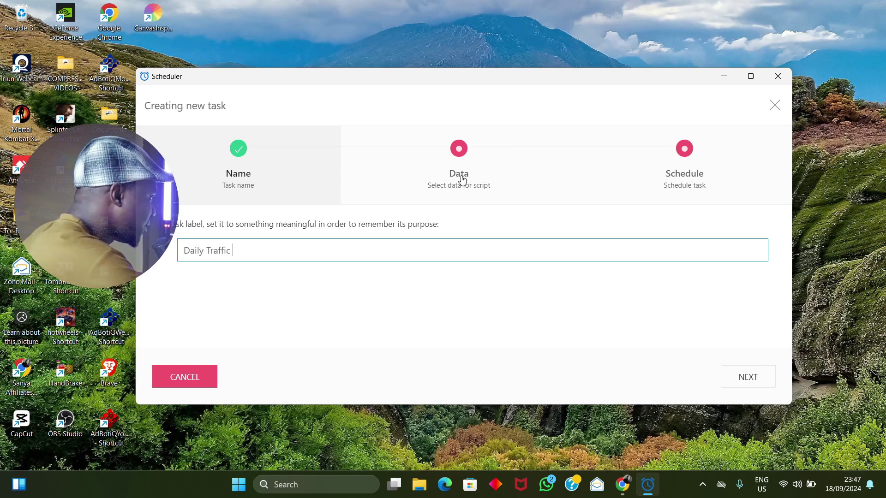
{"action": "left_click", "coordinate": [751, 379]}
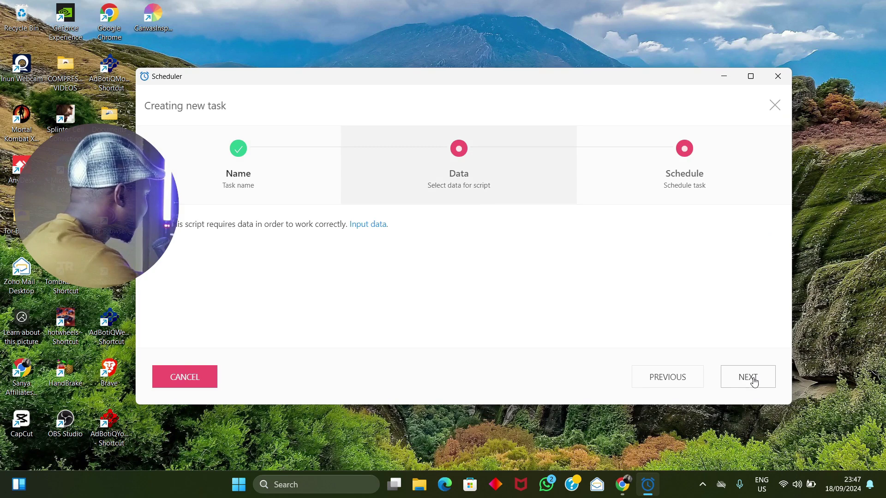
- Open the task's input data form and search the computer for "fingerprint" to bring up the saved fingerprint key notes
{"action": "left_click", "coordinate": [366, 225]}
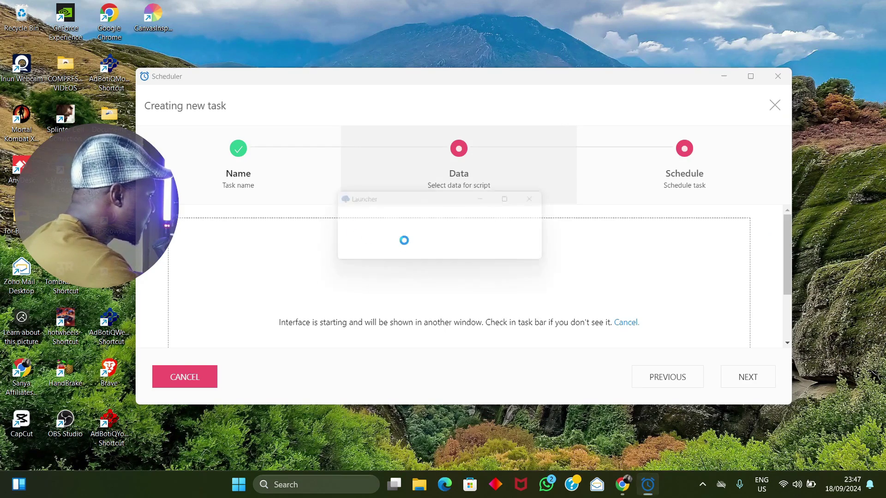
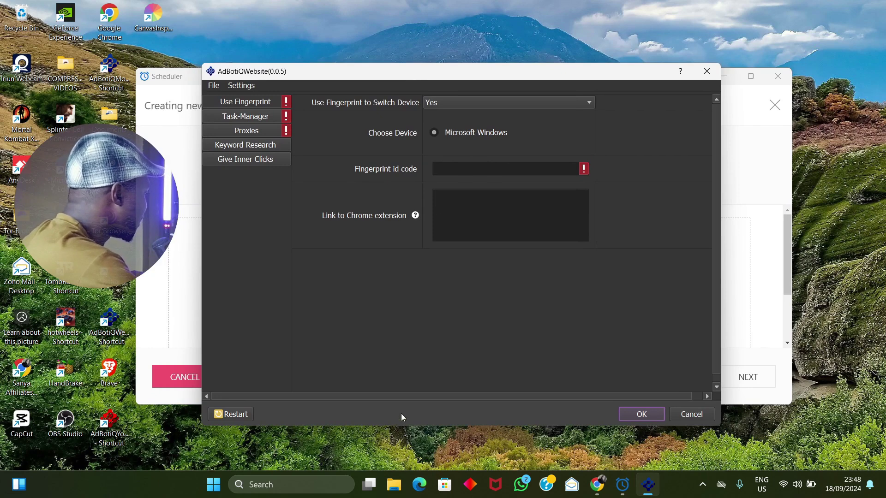
{"action": "left_click", "coordinate": [306, 484]}
{"action": "type", "text": "f"}
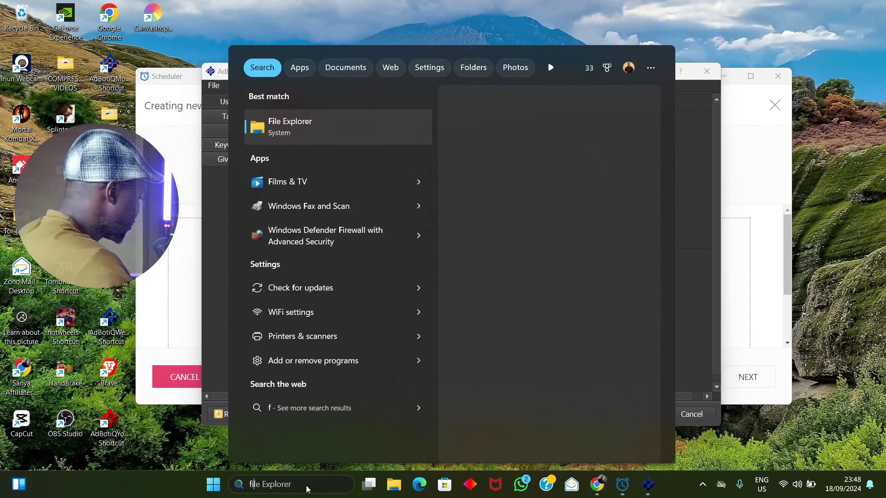
{"action": "type", "text": "ingerprint"}
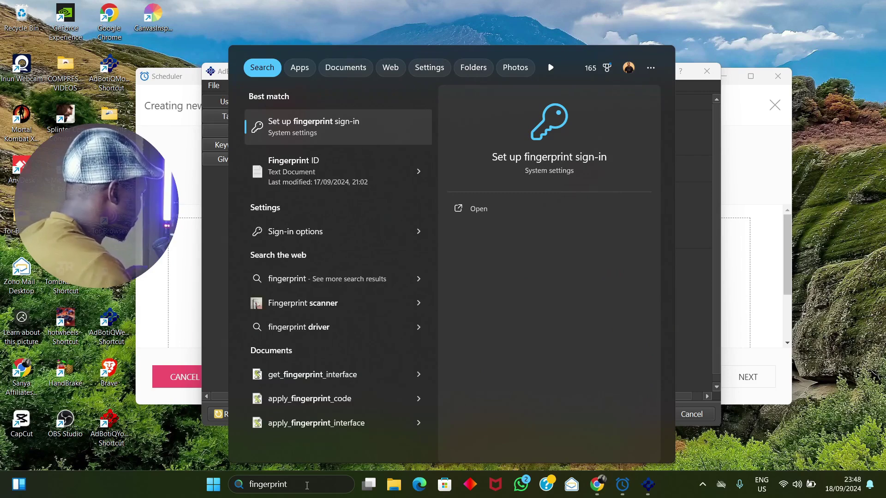
{"action": "key", "text": "Escape"}
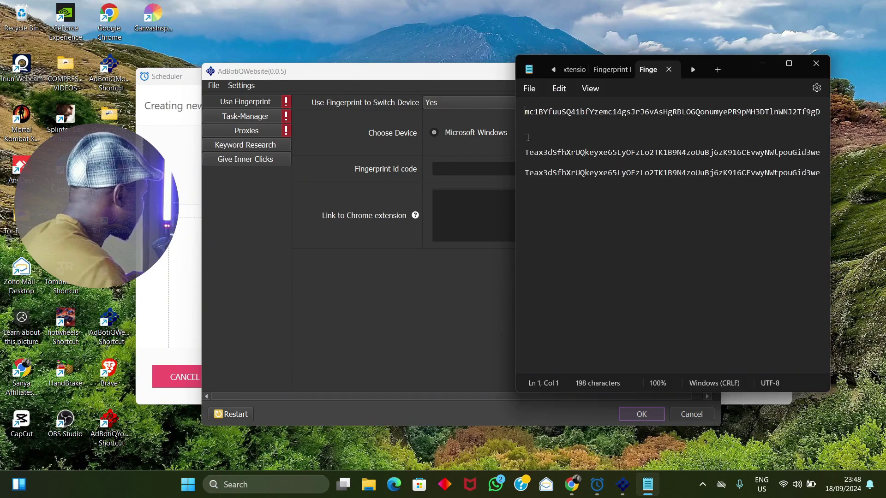
- Copy the fingerprint key from the text file into the Fingerprint id code field and close the file
{"action": "left_click_drag", "start_coordinate": [525, 152], "coordinate": [829, 157]}
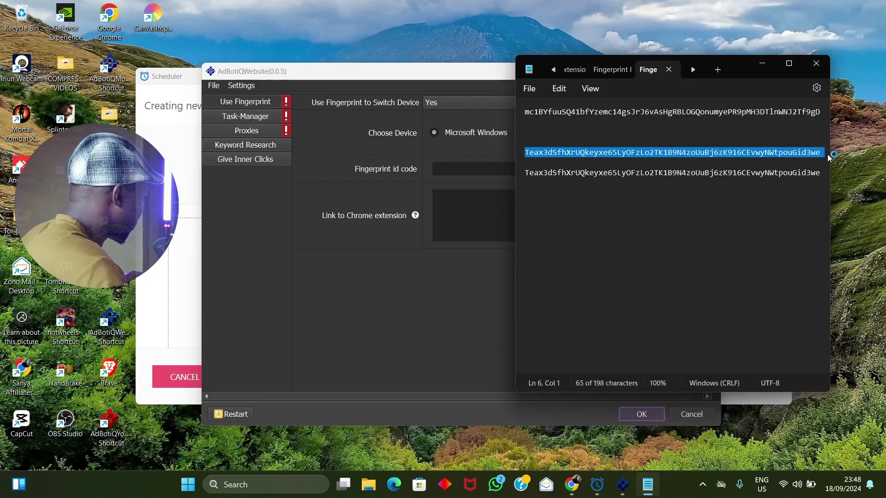
{"action": "left_click", "coordinate": [478, 169]}
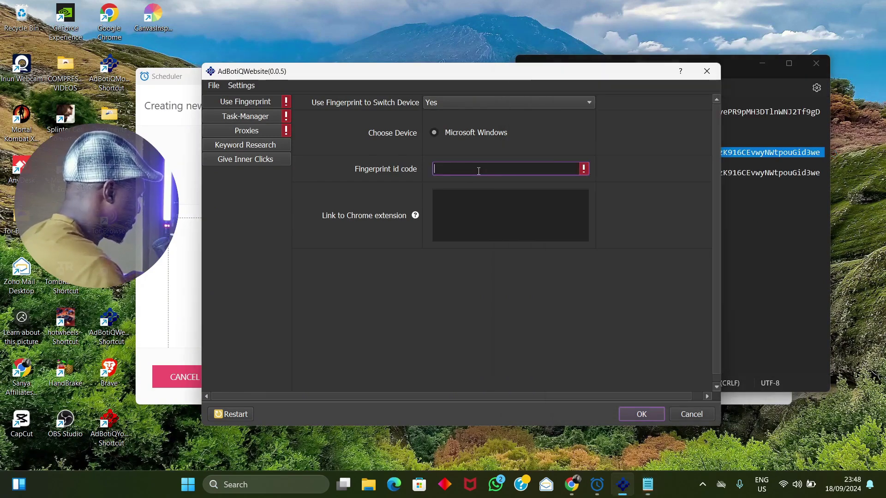
{"action": "key", "text": "ctrl+v"}
{"action": "left_click", "coordinate": [459, 191]}
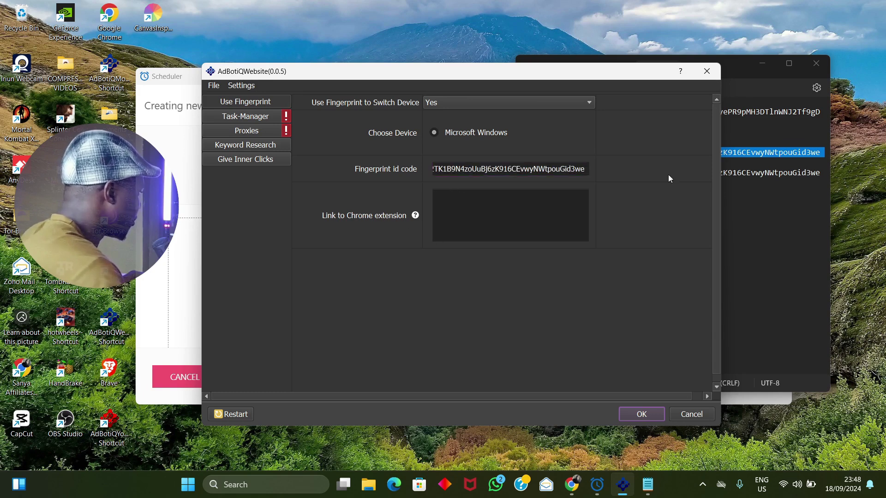
{"action": "left_click", "coordinate": [770, 135]}
{"action": "left_click", "coordinate": [816, 63]}
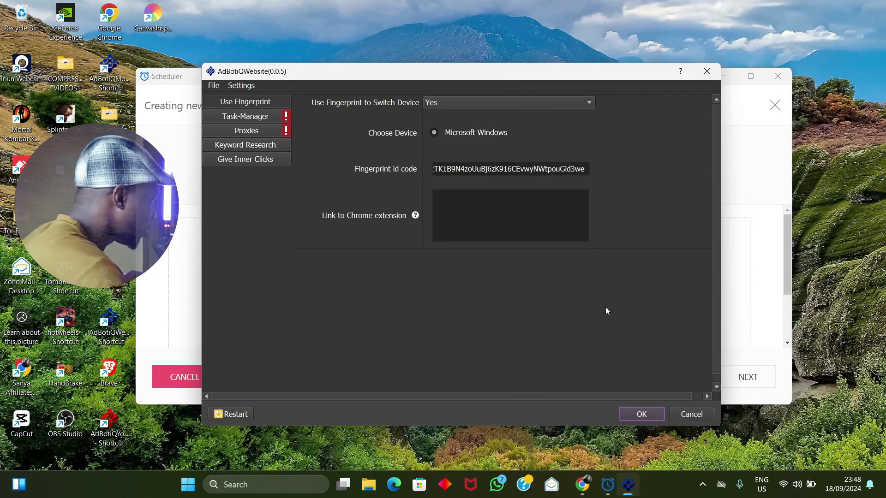
- Search the computer for "bas extensions" and open the Bas extensions text document
{"action": "left_click", "coordinate": [326, 485]}
{"action": "type", "text": "ch"}
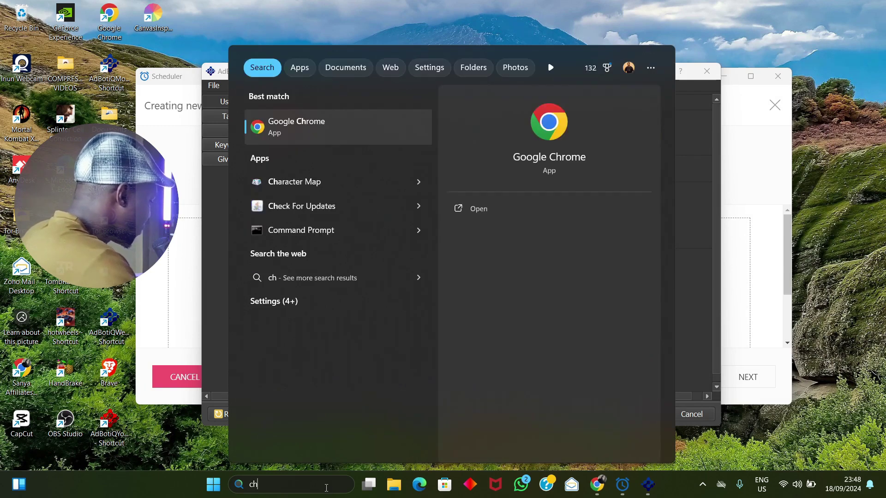
{"action": "type", "text": "rm"}
{"action": "key", "text": "ctrl+a"}
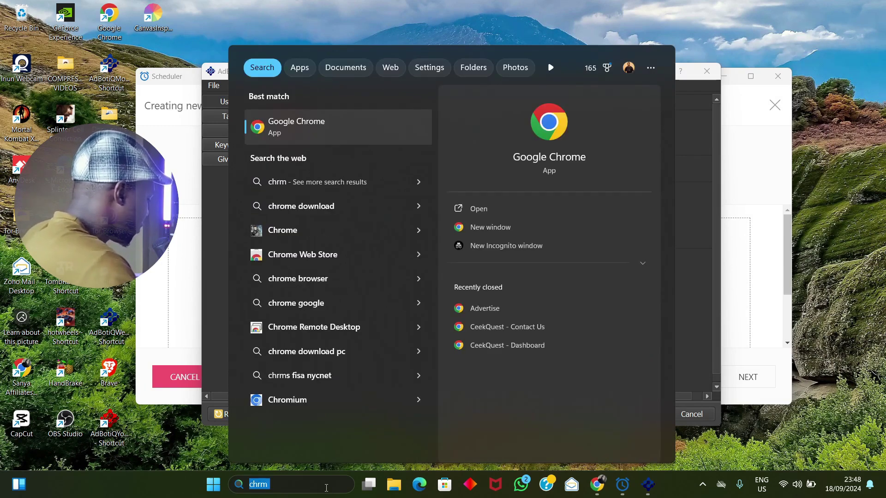
{"action": "type", "text": "bas exte"}
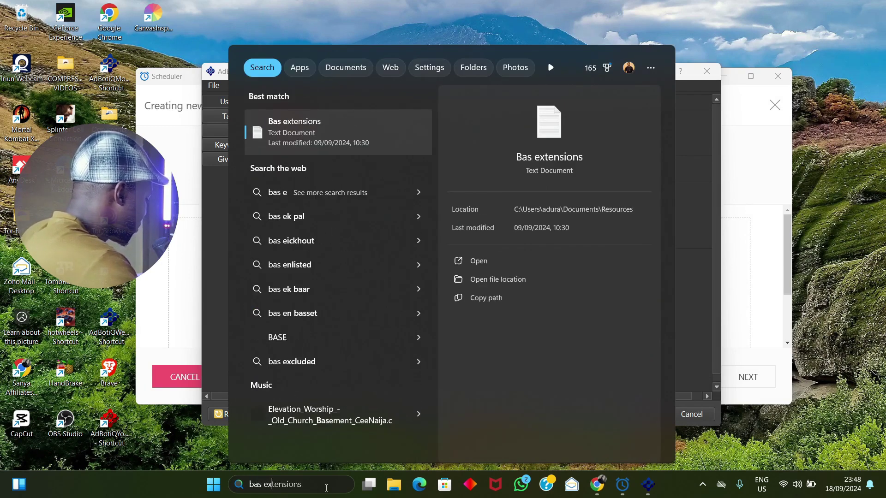
{"action": "left_click", "coordinate": [510, 261]}
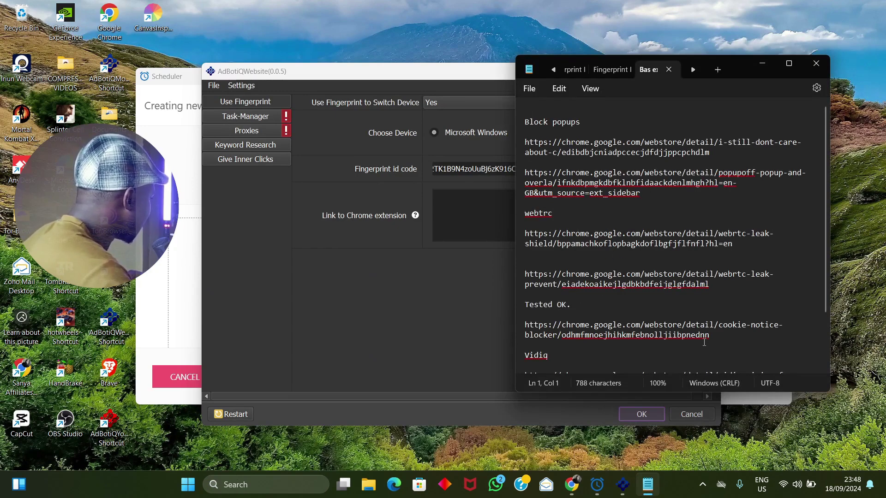
- Copy the cookie-notice-blocker web store link from the document, close it, and paste the link as the Chrome extension link
{"action": "left_click_drag", "start_coordinate": [709, 336], "coordinate": [490, 320]}
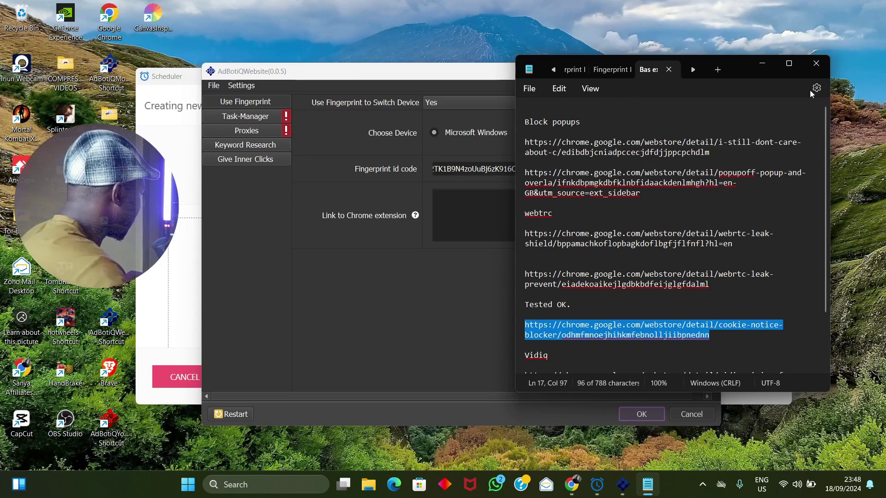
{"action": "left_click", "coordinate": [815, 63]}
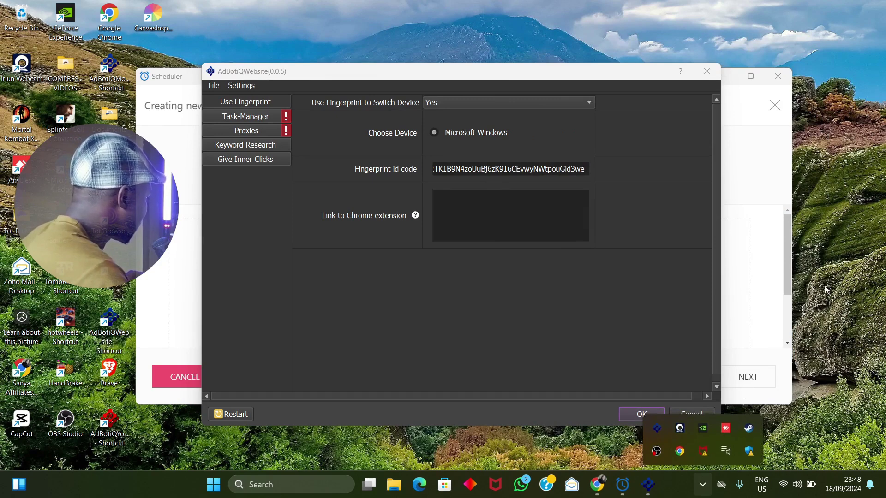
{"action": "left_click", "coordinate": [583, 326]}
{"action": "left_click", "coordinate": [450, 203]}
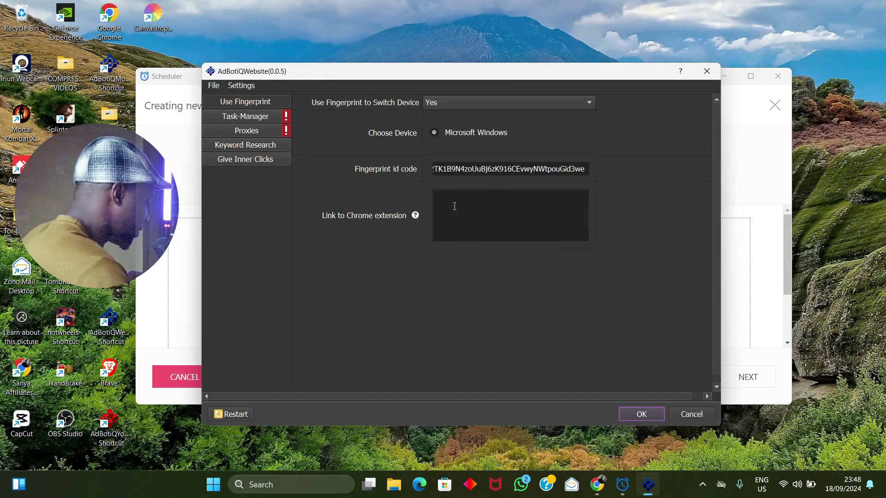
{"action": "key", "text": "ctrl+v"}
- Set the Thread Number to 2 in the Task-Manager settings
{"action": "left_click", "coordinate": [258, 116]}
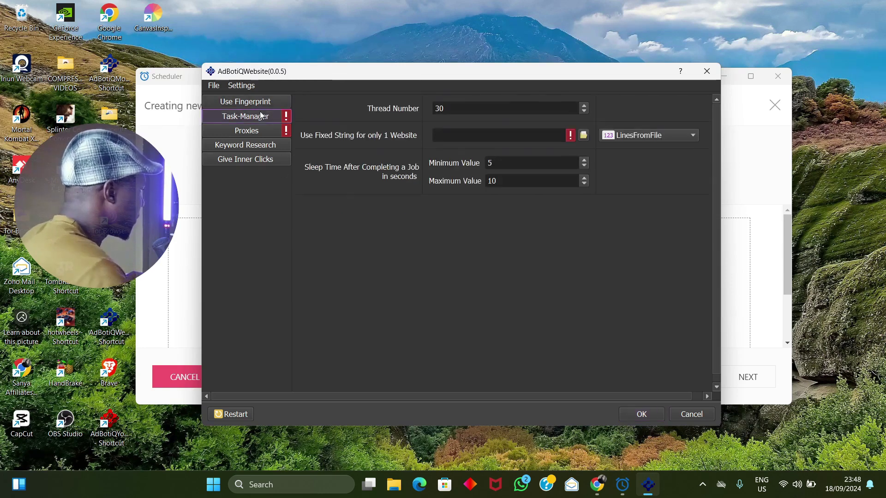
{"action": "left_click", "coordinate": [452, 107]}
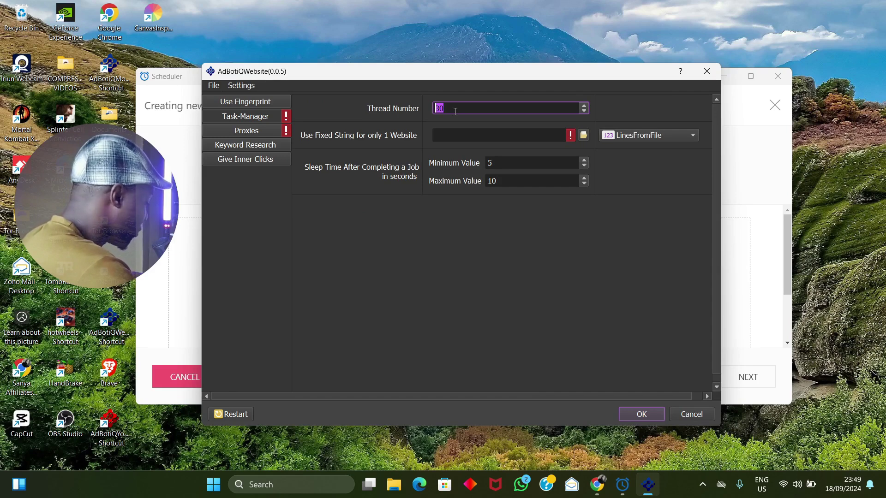
{"action": "type", "text": "2"}
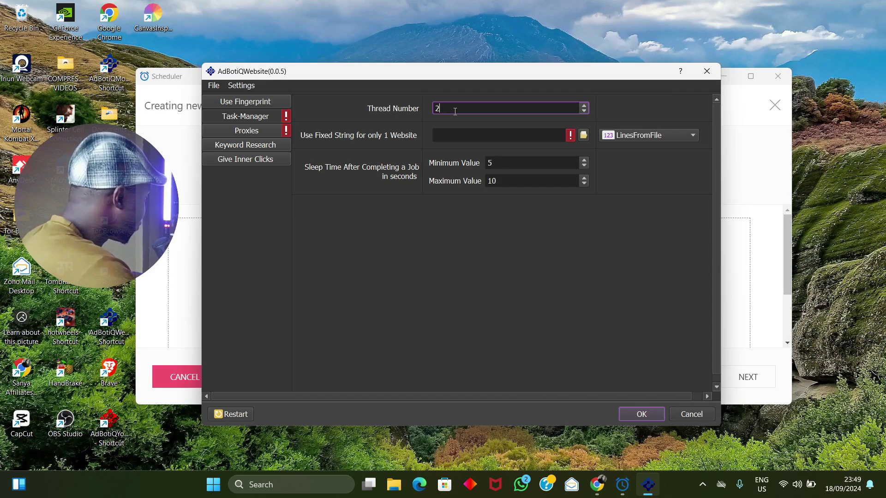
- Switch the website source in the Task-Manager settings to FixedString
{"action": "left_click", "coordinate": [447, 135]}
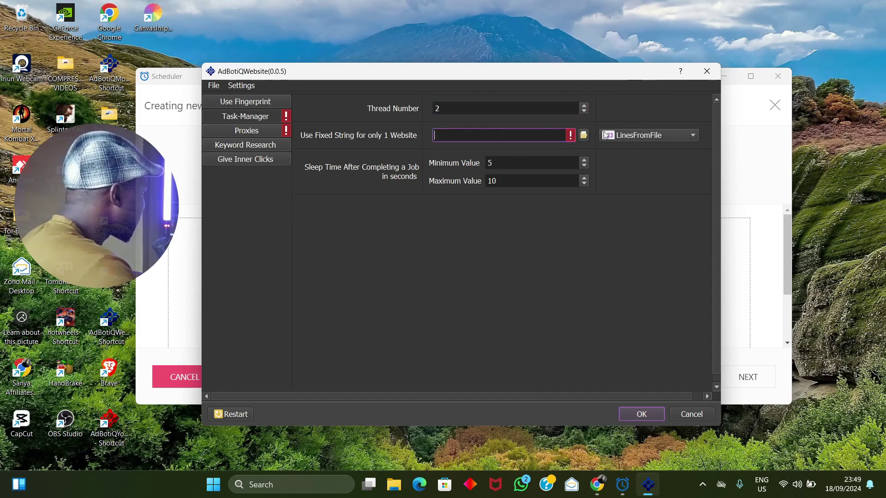
{"action": "left_click", "coordinate": [632, 135]}
{"action": "left_click", "coordinate": [632, 122]}
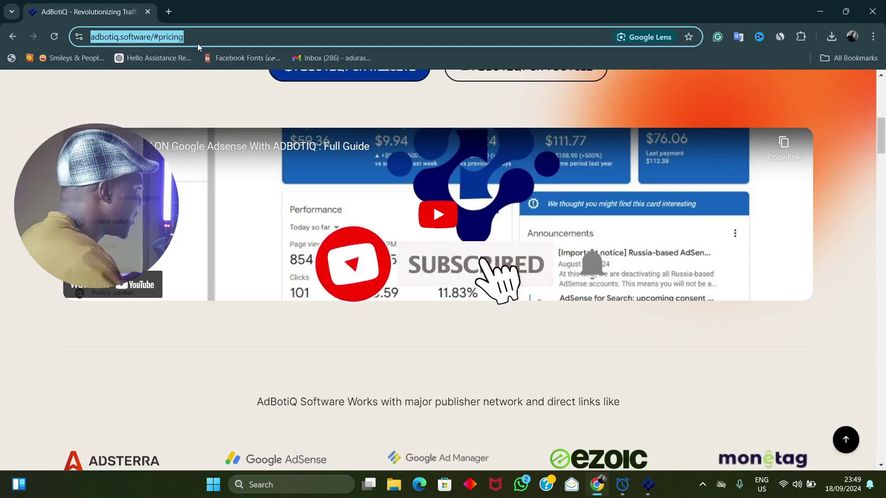
- Open the CeekQuest home page in a new Chrome tab, copy its address, and paste it as the fixed website string in AdBotiQWebsite
{"action": "left_click", "coordinate": [179, 37]}
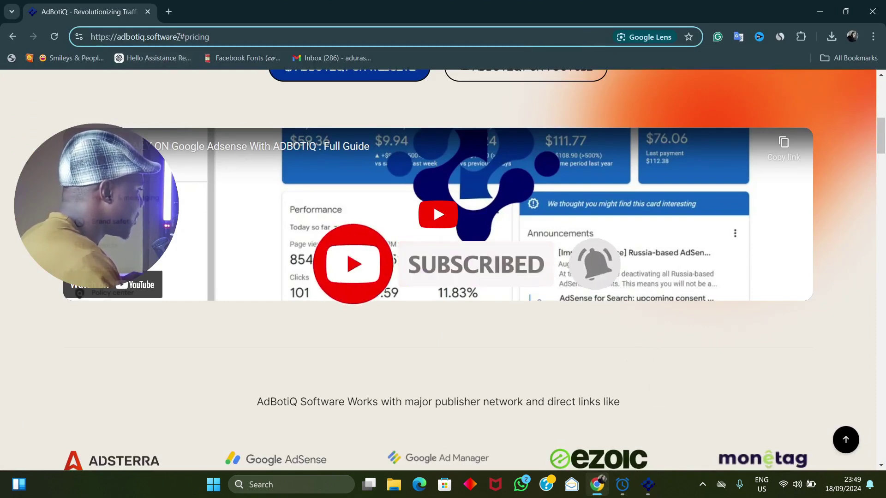
{"action": "key", "text": "ctrl+t"}
{"action": "type", "text": "cee"}
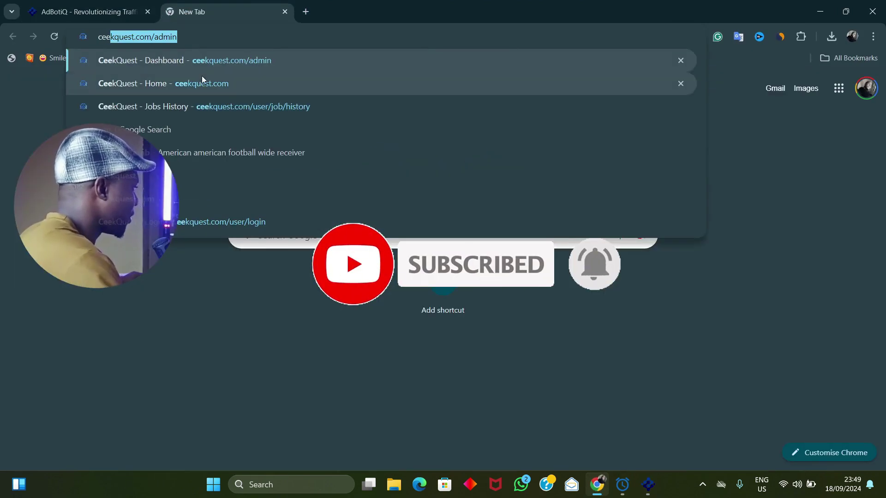
{"action": "left_click", "coordinate": [201, 83]}
{"action": "left_click", "coordinate": [195, 38]}
{"action": "key", "text": "ctrl+c"}
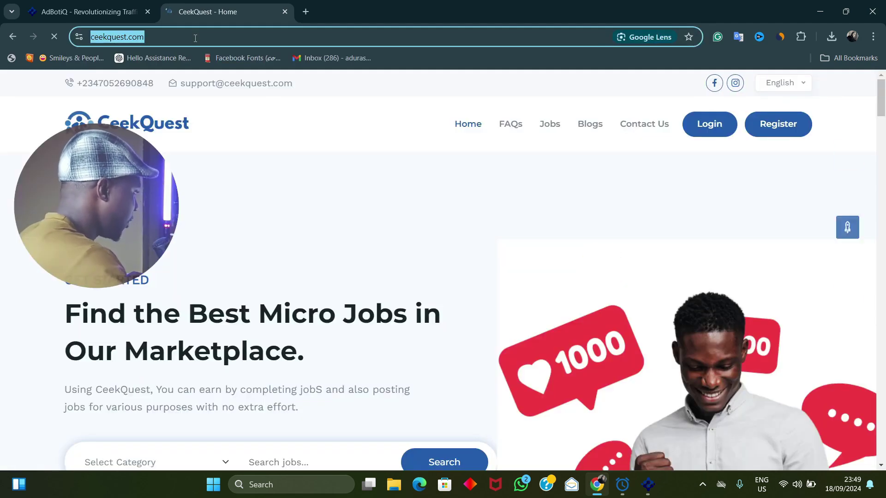
{"action": "left_click", "coordinate": [647, 486]}
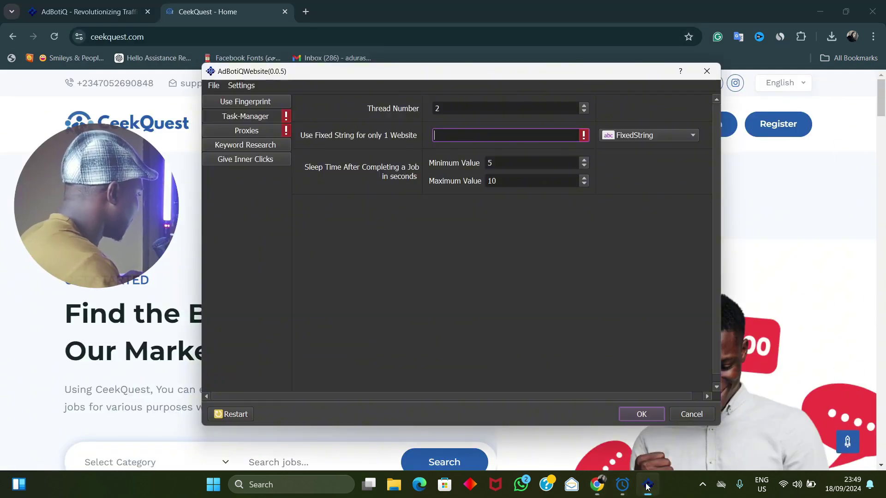
{"action": "key", "text": "ctrl+v"}
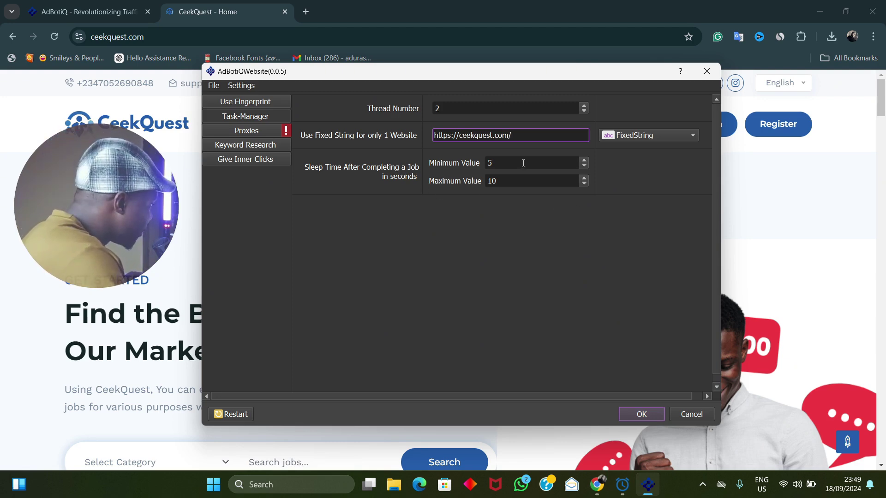
{"action": "left_click_drag", "start_coordinate": [523, 163], "coordinate": [484, 163]}
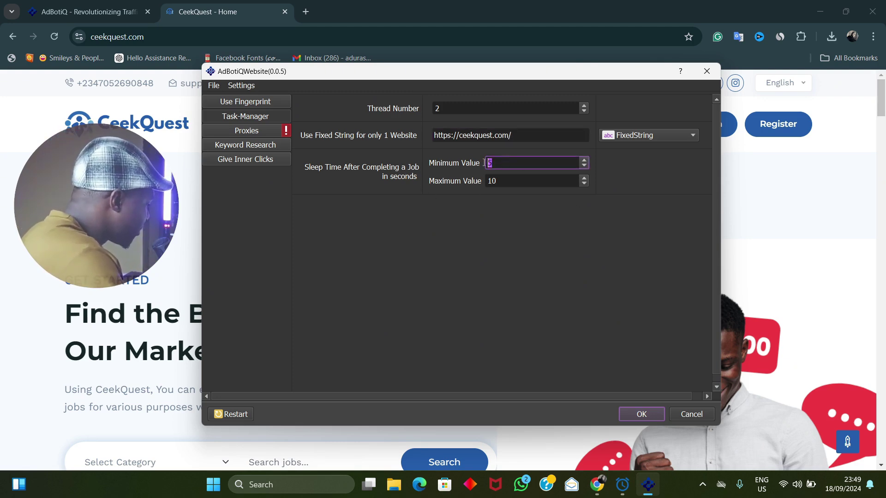
- Set the proxies source to an empty FixedString and set Do Keyword Research to No
{"action": "left_click", "coordinate": [256, 134]}
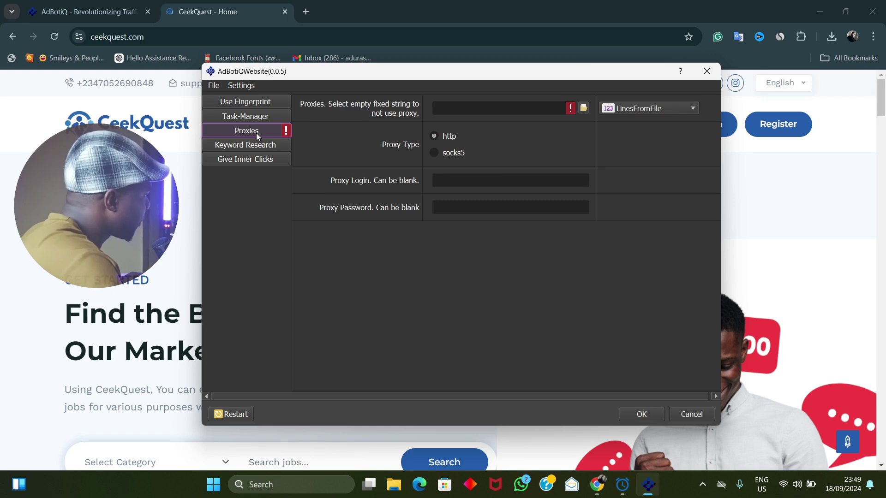
{"action": "left_click", "coordinate": [630, 112]}
{"action": "left_click", "coordinate": [628, 94]}
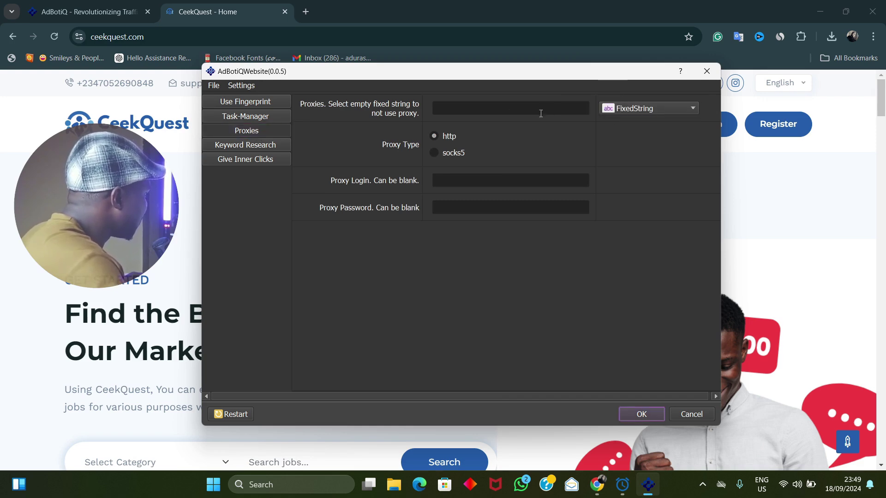
{"action": "left_click", "coordinate": [268, 146]}
{"action": "left_click", "coordinate": [460, 104]}
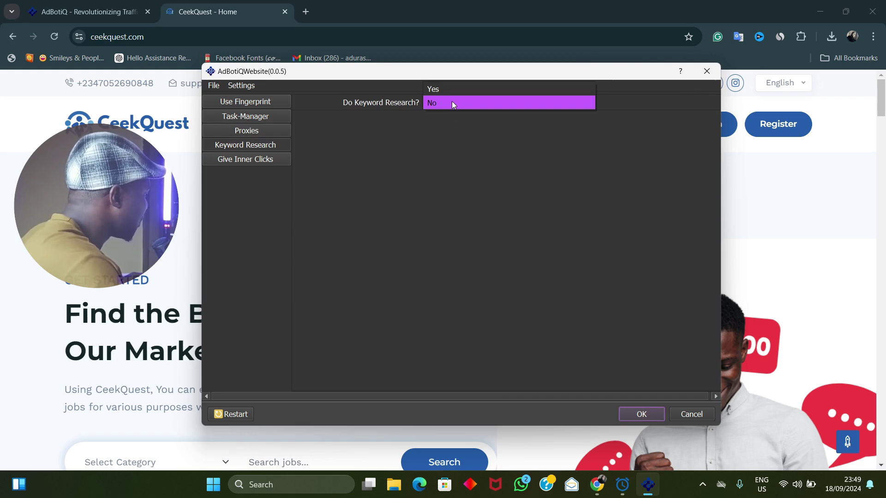
{"action": "left_click", "coordinate": [452, 103]}
- For inner clicks, set Click ads to No and the number of clicks after page load to minimum 2 and maximum 3
{"action": "left_click", "coordinate": [260, 160]}
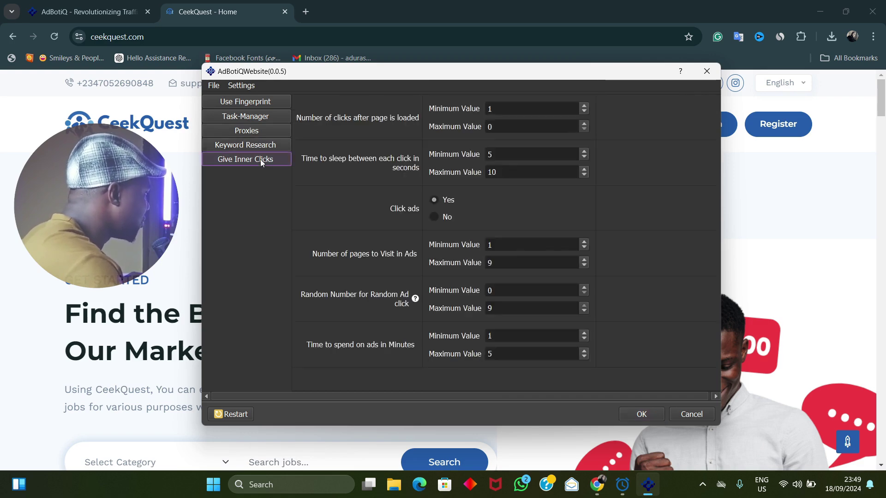
{"action": "left_click", "coordinate": [434, 217]}
{"action": "double_click", "coordinate": [488, 108]}
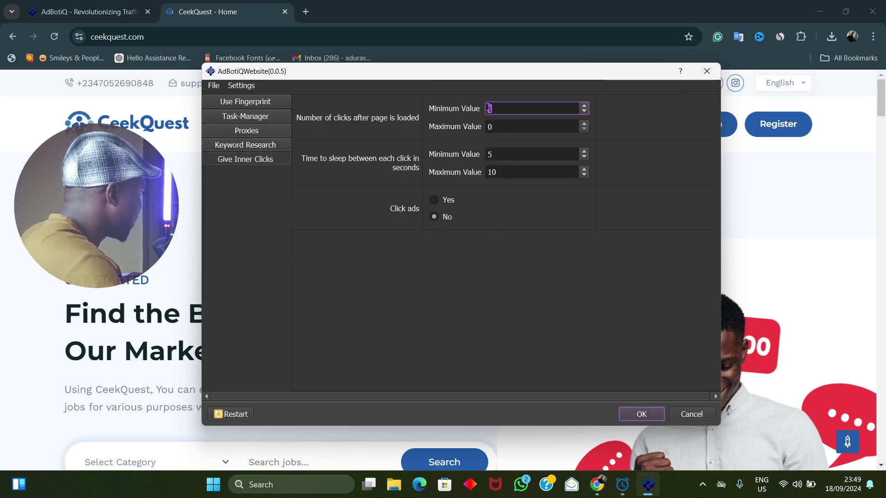
{"action": "type", "text": "2"}
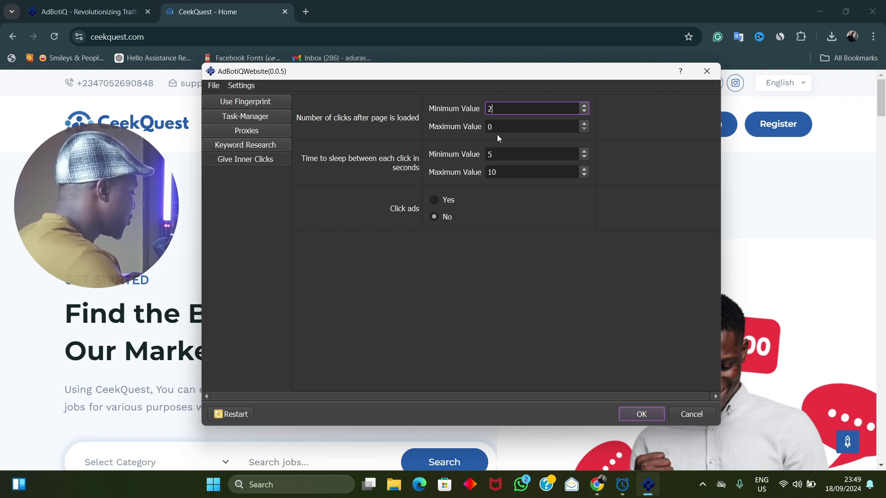
{"action": "key", "text": "Tab"}
{"action": "type", "text": "3"}
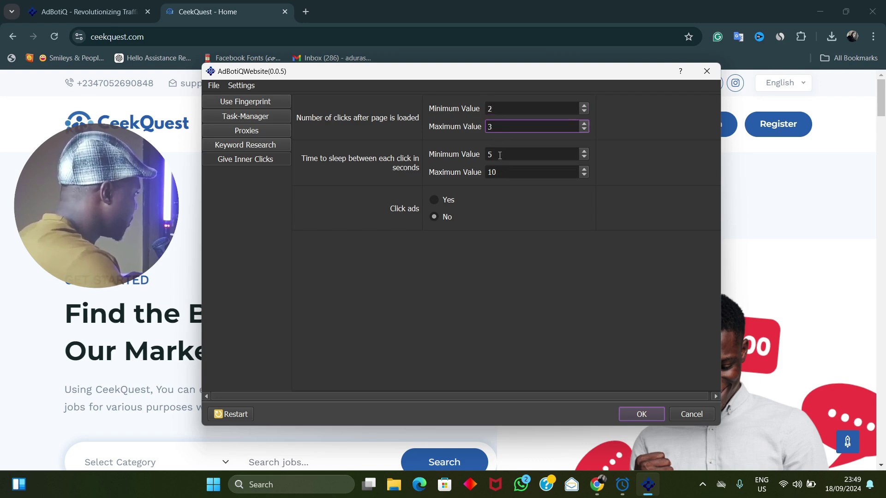
- Set the sleep time between clicks to minimum 20 and maximum 20 seconds, and accept the task data
{"action": "left_click", "coordinate": [499, 155]}
{"action": "double_click", "coordinate": [493, 151]}
{"action": "type", "text": "20"}
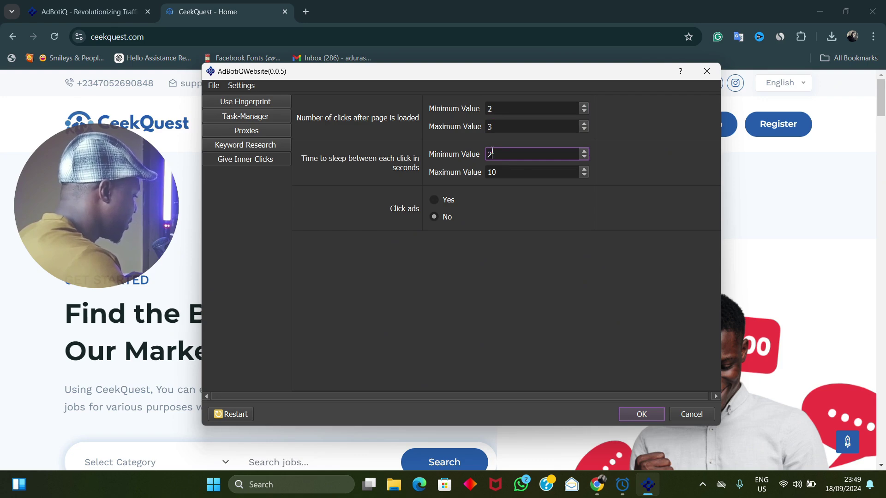
{"action": "double_click", "coordinate": [500, 172]}
{"action": "type", "text": "20"}
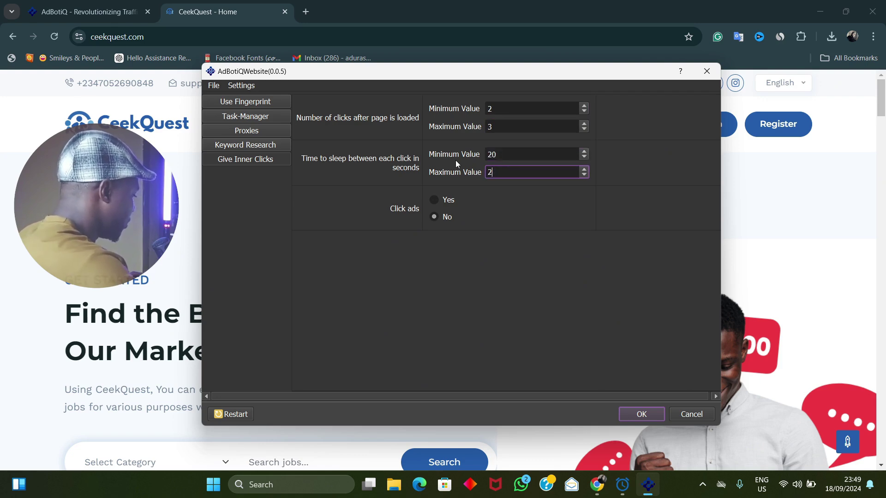
{"action": "left_click", "coordinate": [642, 414]}
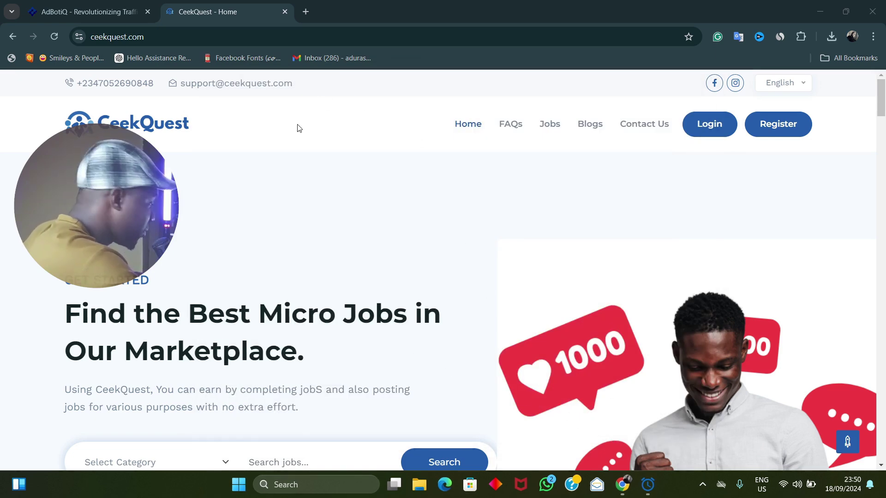
- Close the CeekQuest tab and the Chrome window to return to the Scheduler
{"action": "left_click", "coordinate": [277, 12]}
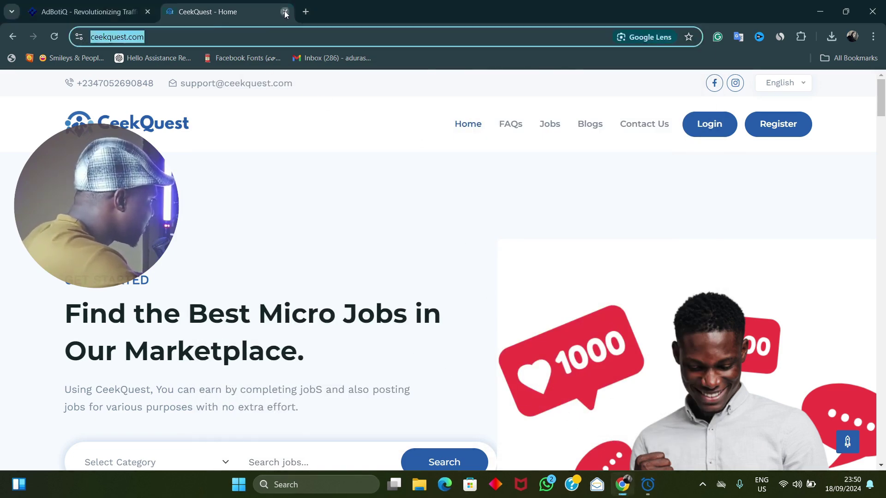
{"action": "left_click", "coordinate": [284, 12]}
{"action": "left_click", "coordinate": [871, 11]}
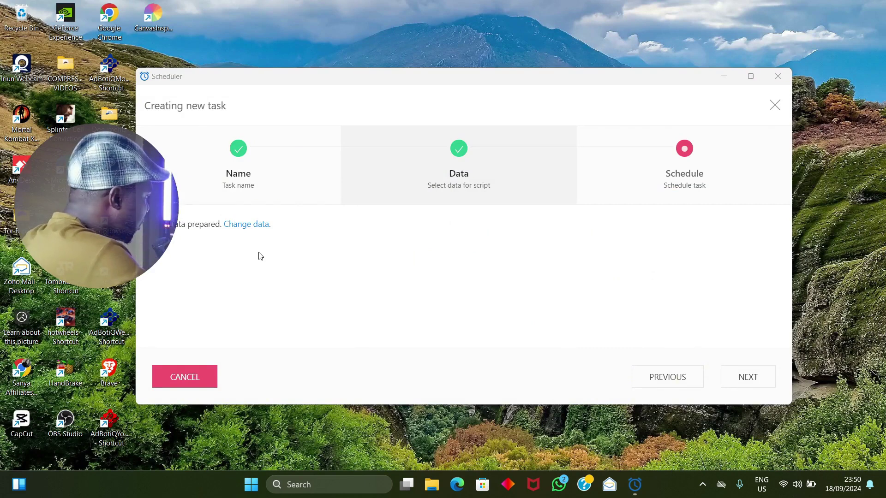
- Advance to the Schedule stage of the new task in a maximized window and choose Run now as the schedule type
{"action": "left_click", "coordinate": [743, 381]}
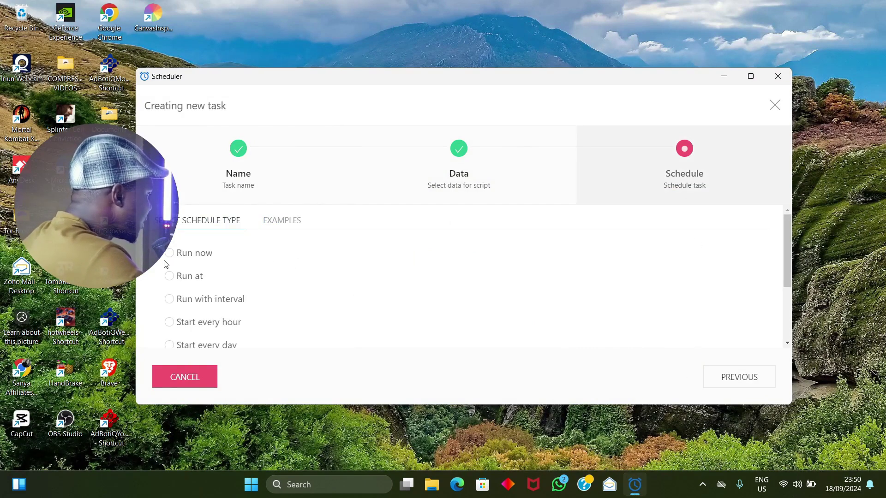
{"action": "left_click", "coordinate": [750, 77]}
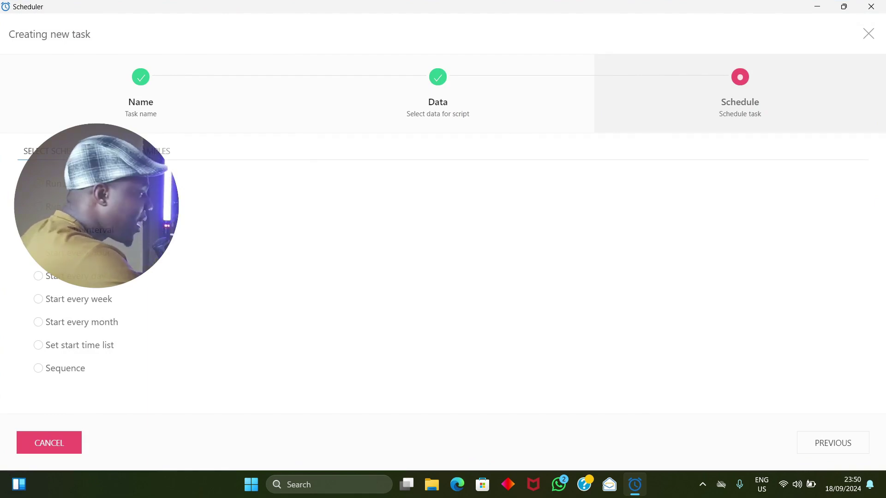
{"action": "left_click", "coordinate": [39, 184]}
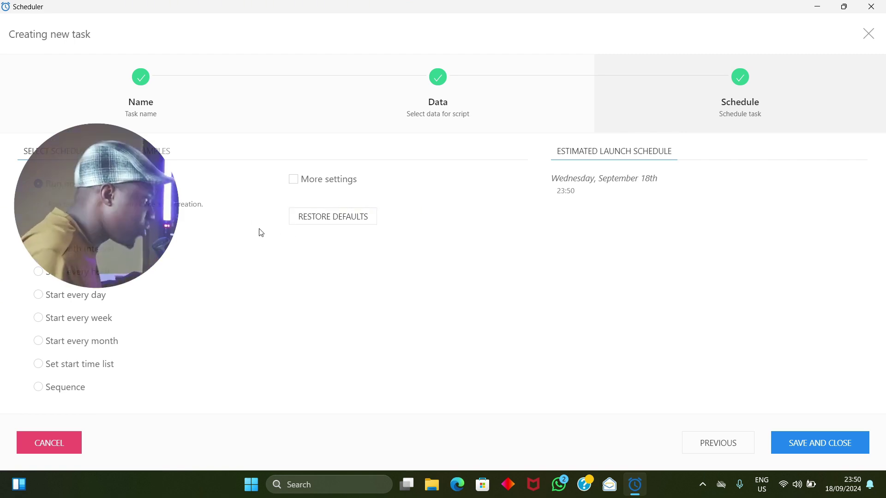
- Enable More settings for the schedule and look at the Maximum running time options without saving a limit
{"action": "left_click", "coordinate": [293, 181]}
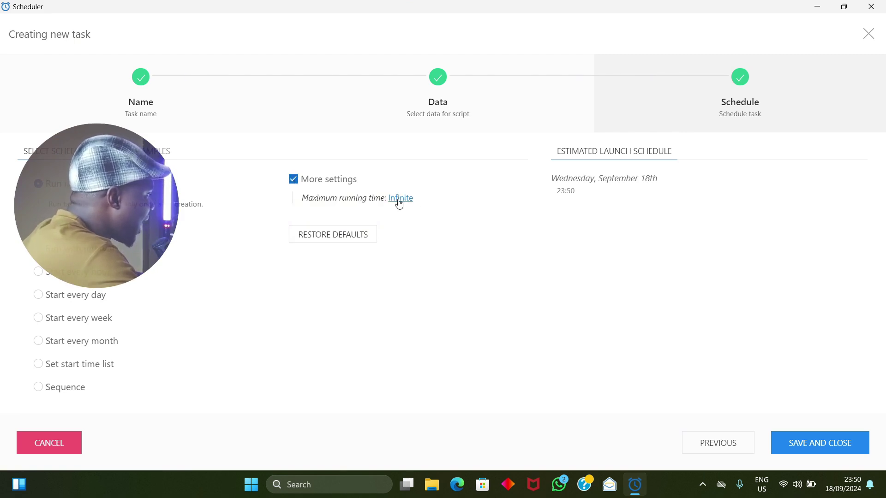
{"action": "mouse_move", "coordinate": [336, 205]}
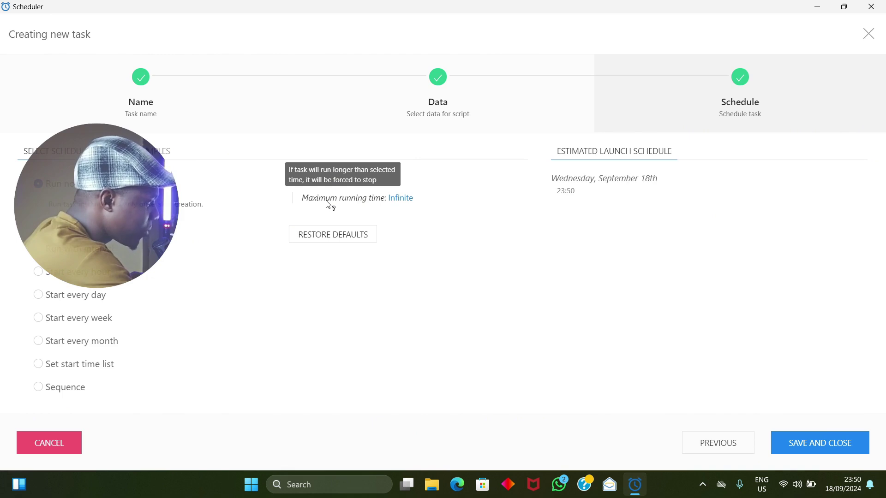
{"action": "left_click", "coordinate": [397, 200]}
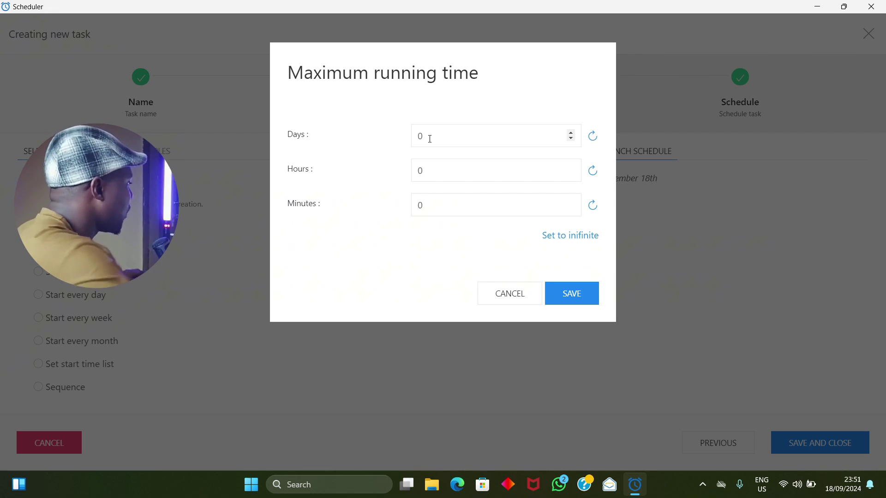
{"action": "left_click", "coordinate": [510, 297]}
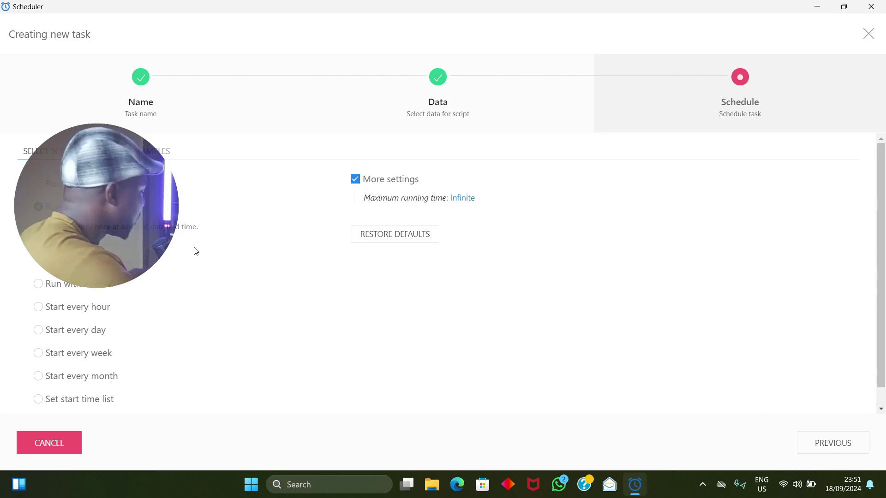
- Schedule the task with Run at and save September 19, 2024 as its start date
{"action": "left_click", "coordinate": [116, 251]}
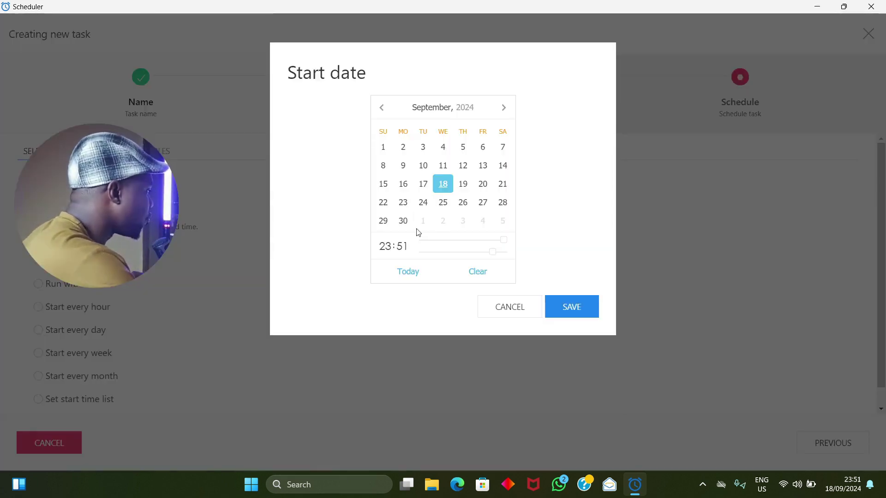
{"action": "left_click", "coordinate": [467, 189]}
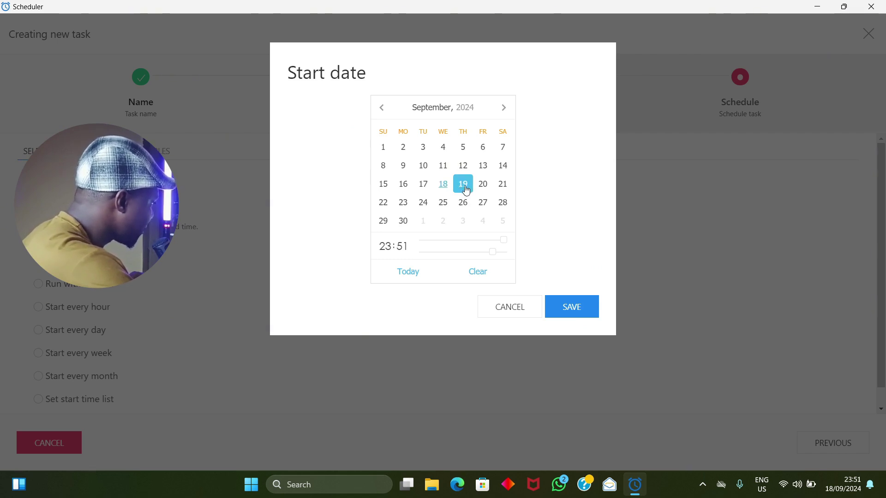
{"action": "left_click", "coordinate": [410, 273]}
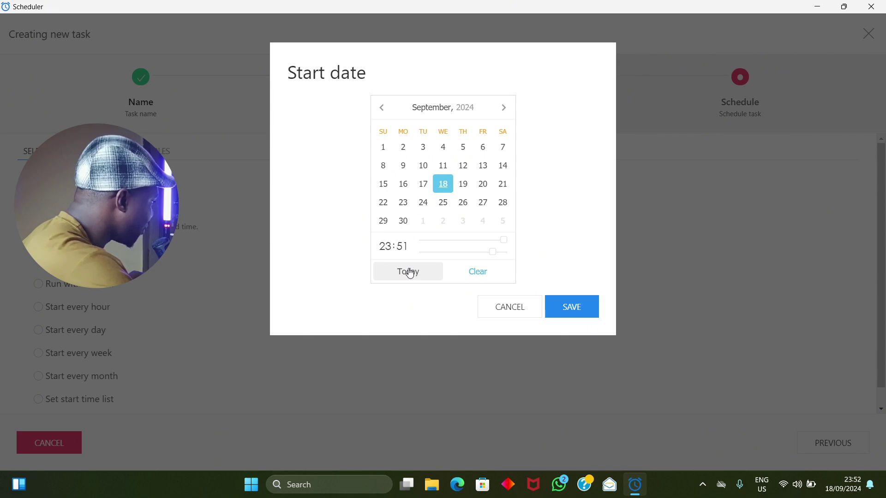
{"action": "left_click", "coordinate": [463, 187]}
{"action": "left_click", "coordinate": [567, 306]}
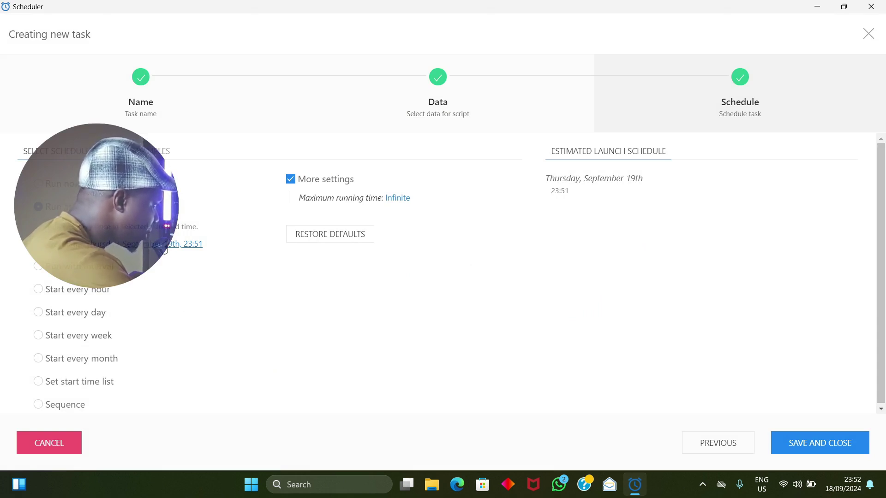
- Change the start time of the Run at schedule to 12:00 and save it
{"action": "left_click", "coordinate": [198, 247]}
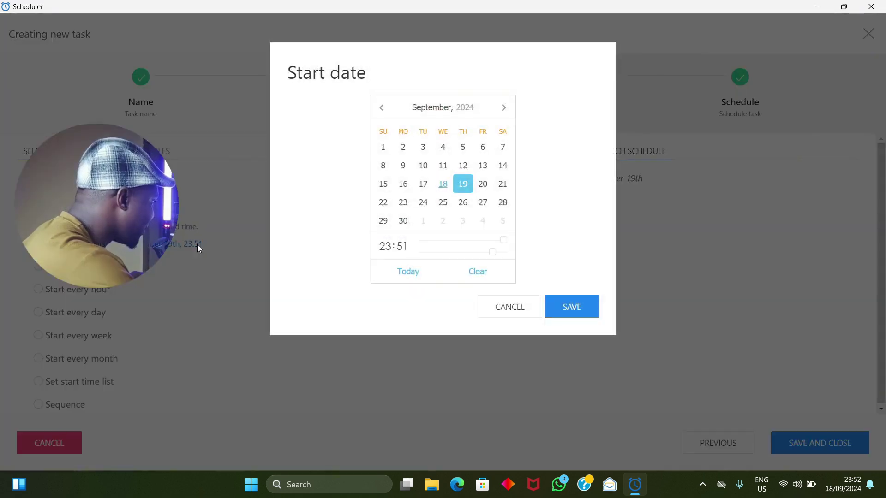
{"action": "left_click", "coordinate": [384, 249]}
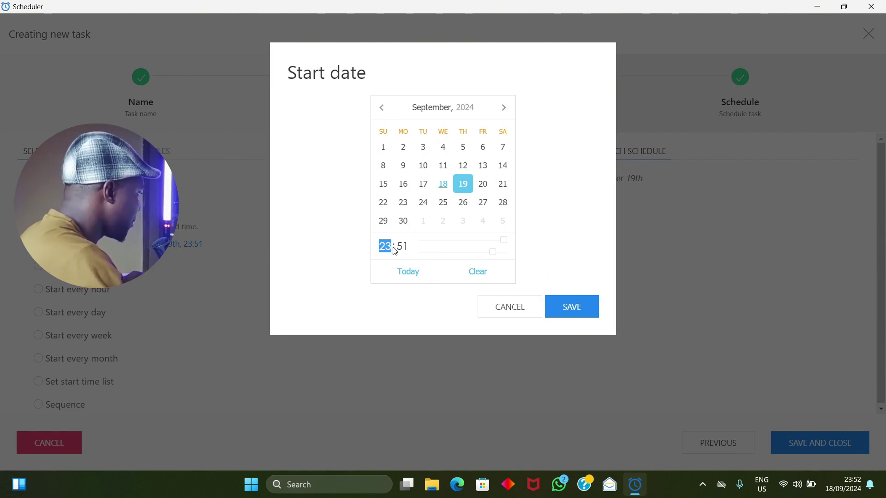
{"action": "left_click_drag", "start_coordinate": [492, 253], "coordinate": [421, 257]}
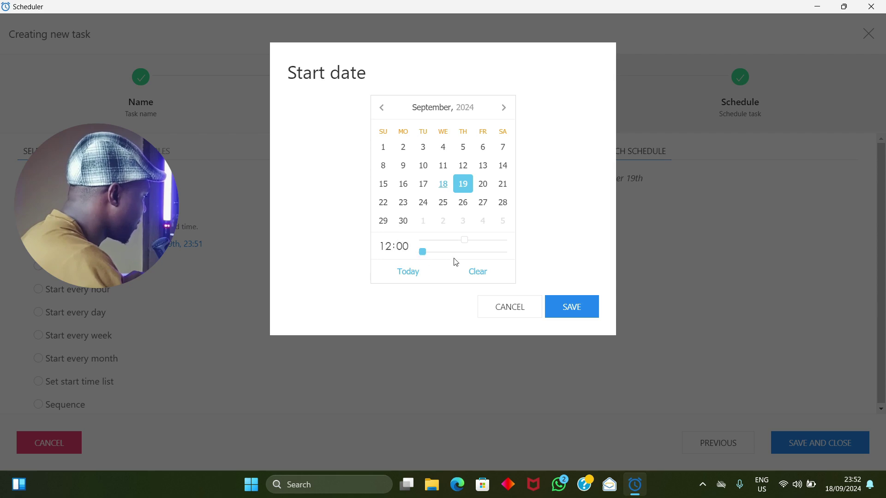
{"action": "left_click", "coordinate": [575, 306]}
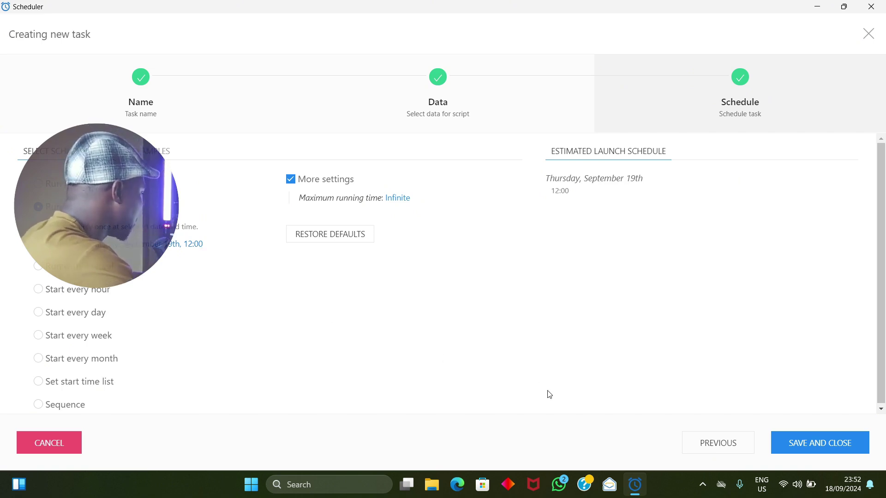
{"action": "left_click", "coordinate": [702, 484]}
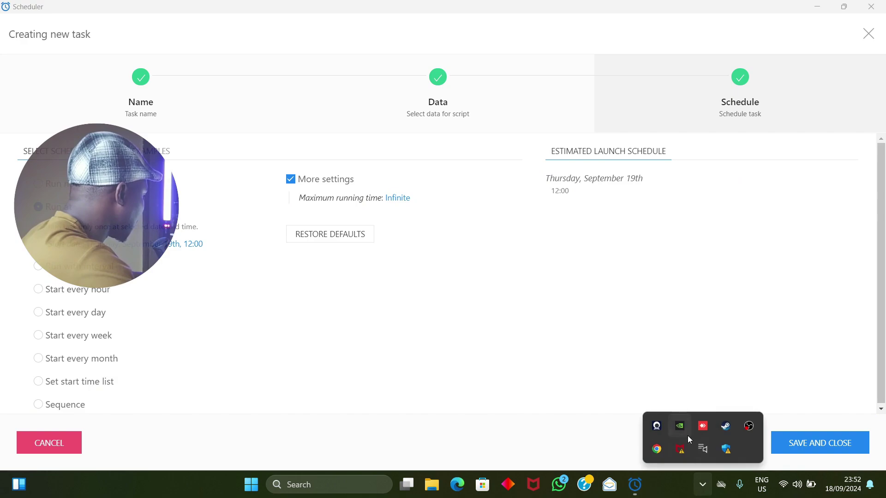
{"action": "left_click", "coordinate": [748, 426]}
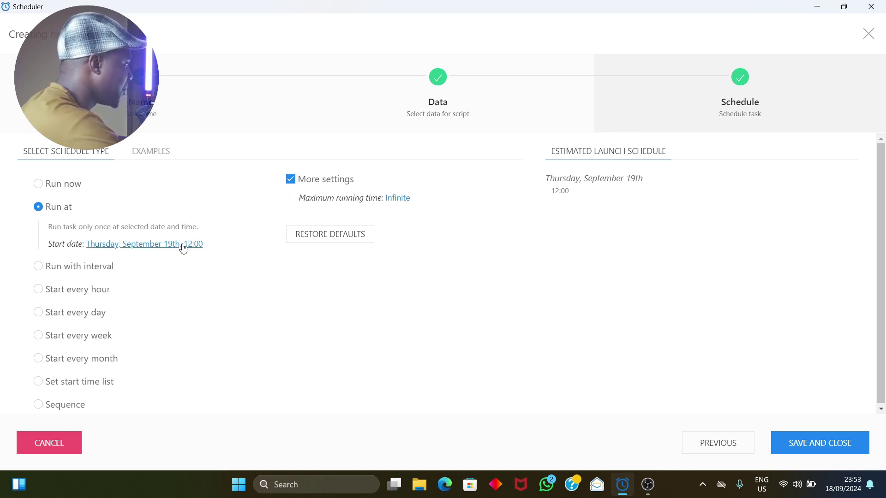
- Choose Run with interval as the schedule type and look at the maximum running time options for a single task
{"action": "left_click", "coordinate": [38, 273]}
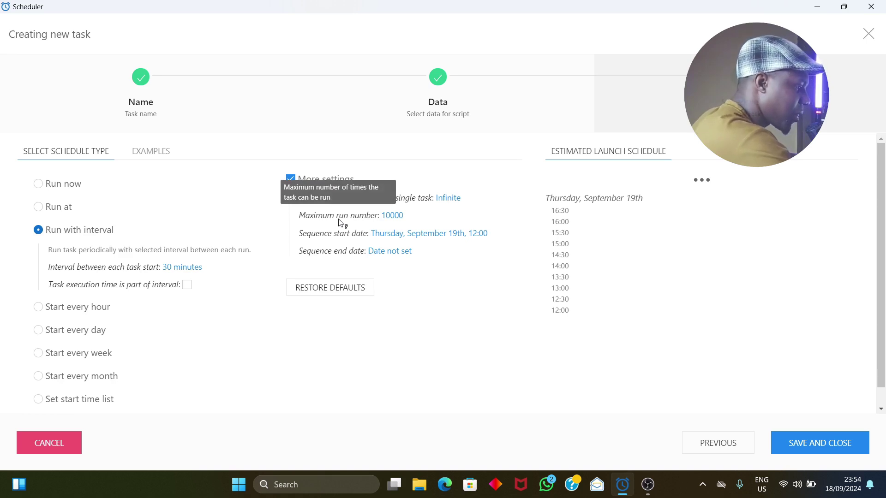
{"action": "left_click", "coordinate": [448, 198]}
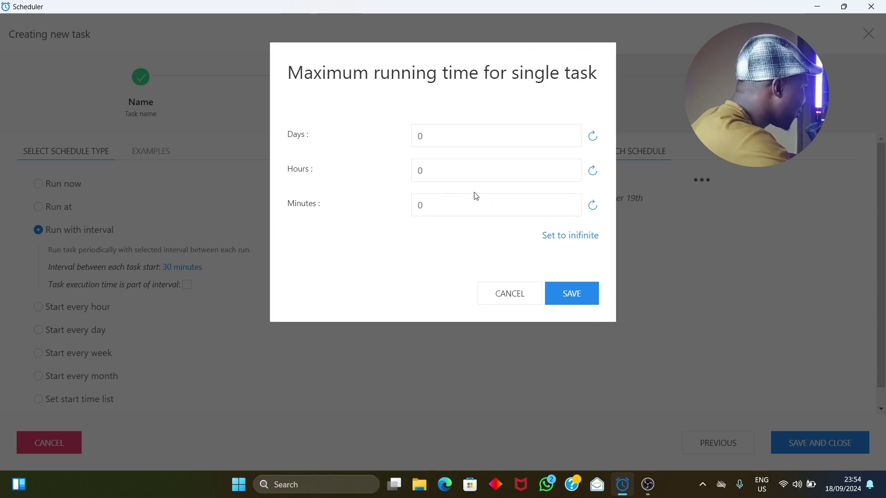
{"action": "left_click", "coordinate": [507, 296]}
- Try a maximum running time of 1 hour for a single task and discard it without saving
{"action": "left_click", "coordinate": [447, 197]}
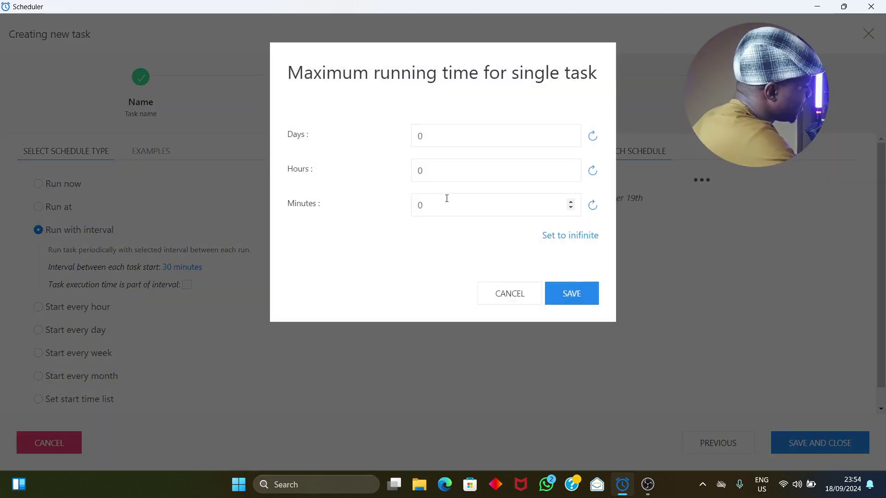
{"action": "double_click", "coordinate": [425, 174]}
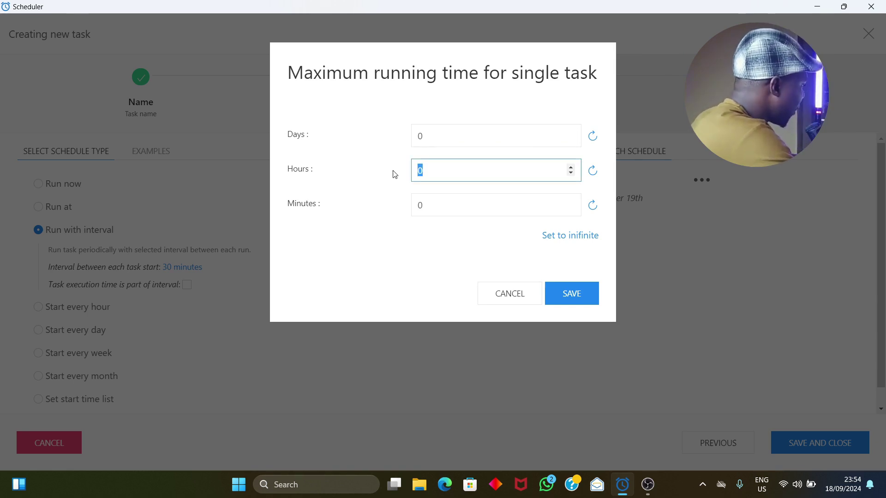
{"action": "type", "text": "1"}
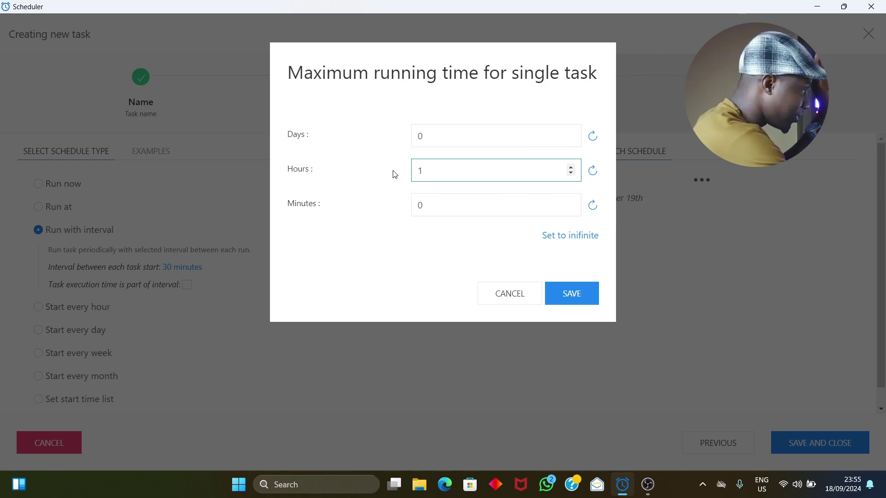
{"action": "left_click", "coordinate": [647, 484]}
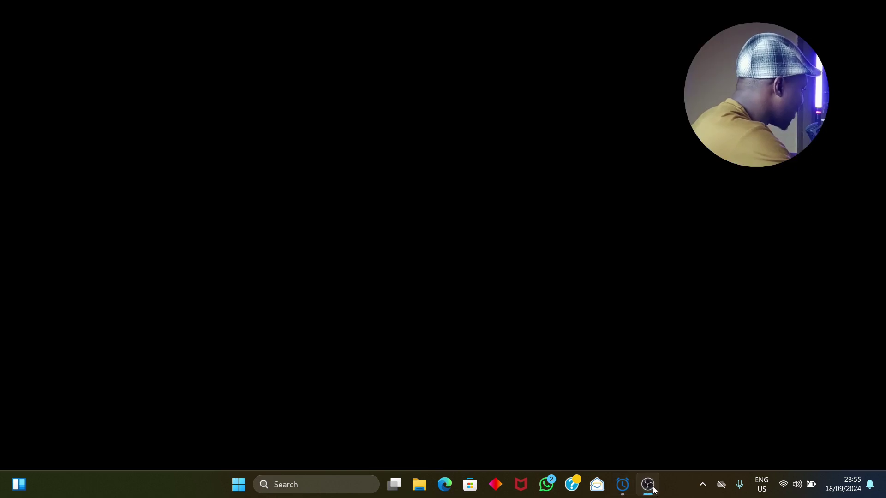
{"action": "left_click", "coordinate": [623, 484]}
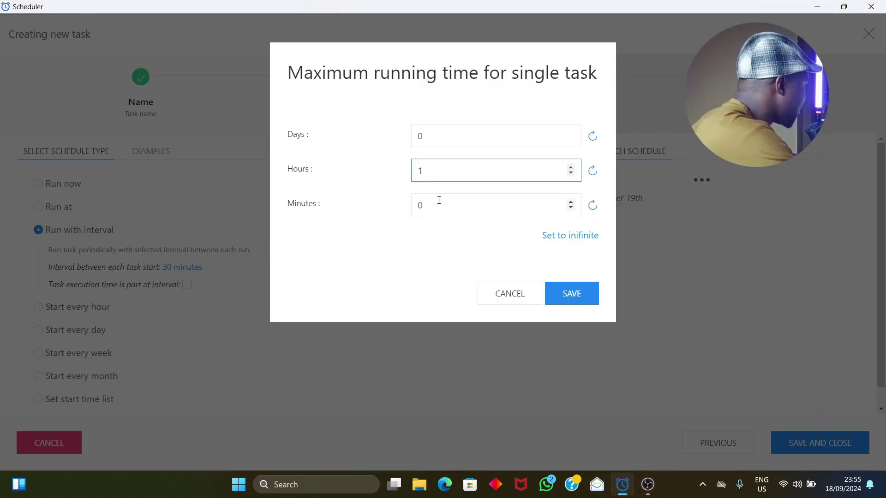
{"action": "left_click", "coordinate": [517, 299]}
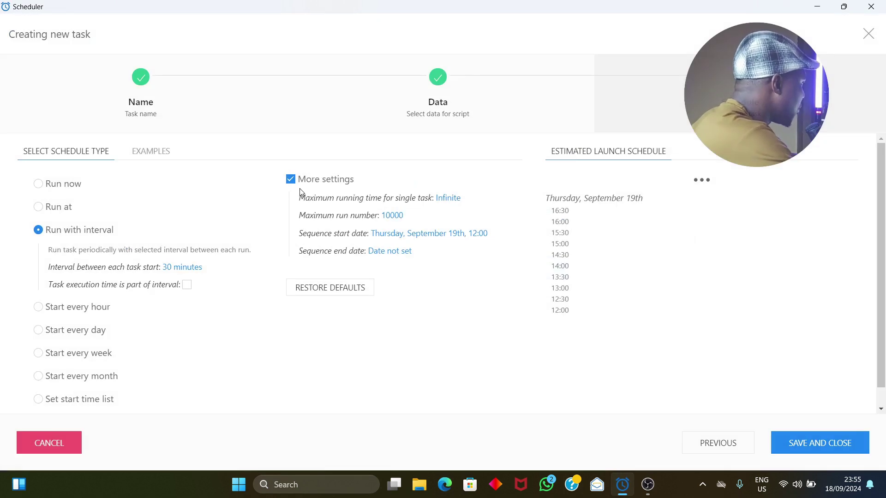
- Look at the sequence end date options without saving a date and disable More settings
{"action": "left_click", "coordinate": [388, 257]}
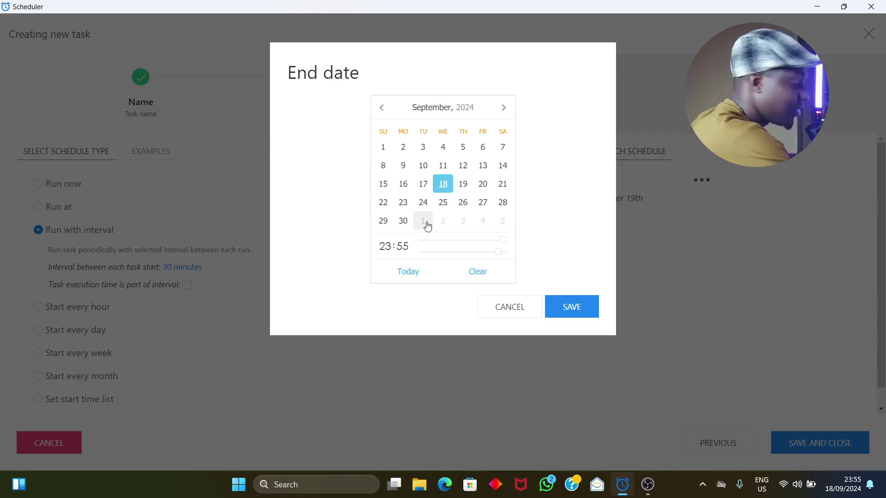
{"action": "left_click", "coordinate": [509, 307]}
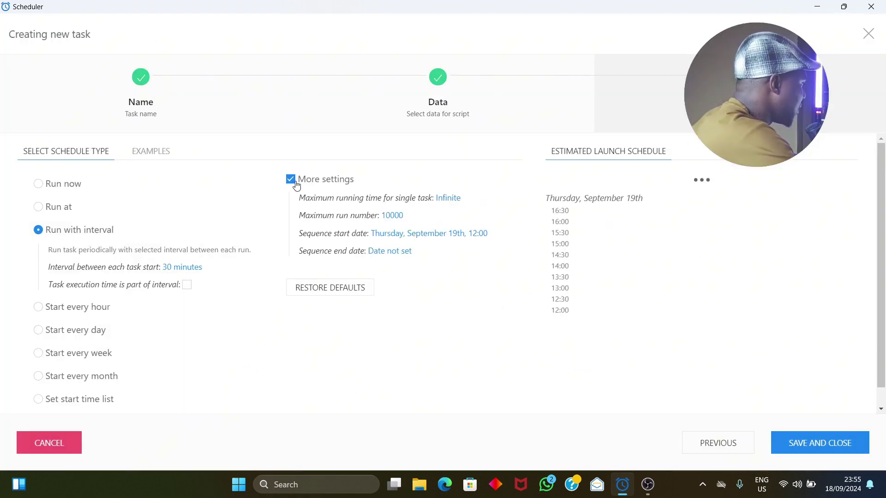
{"action": "left_click", "coordinate": [295, 182]}
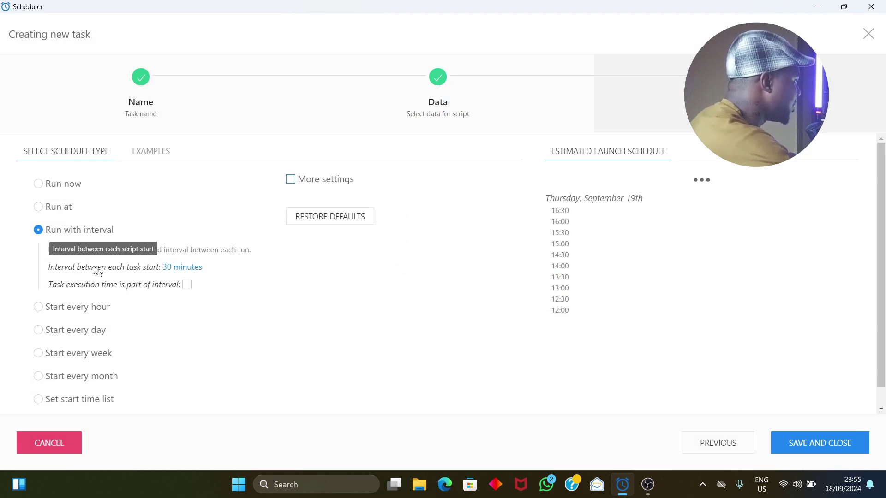
- Look at the interval between task starts without changing it and make the task execution time part of the interval
{"action": "left_click", "coordinate": [182, 268]}
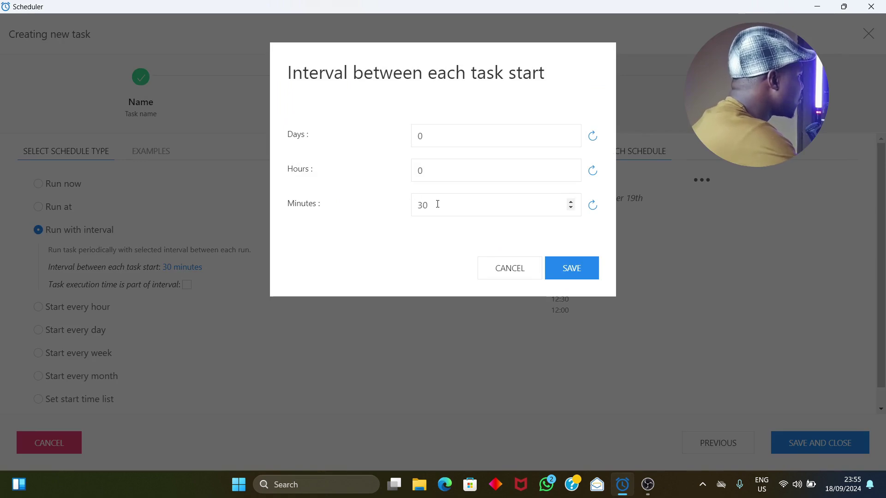
{"action": "left_click", "coordinate": [486, 275]}
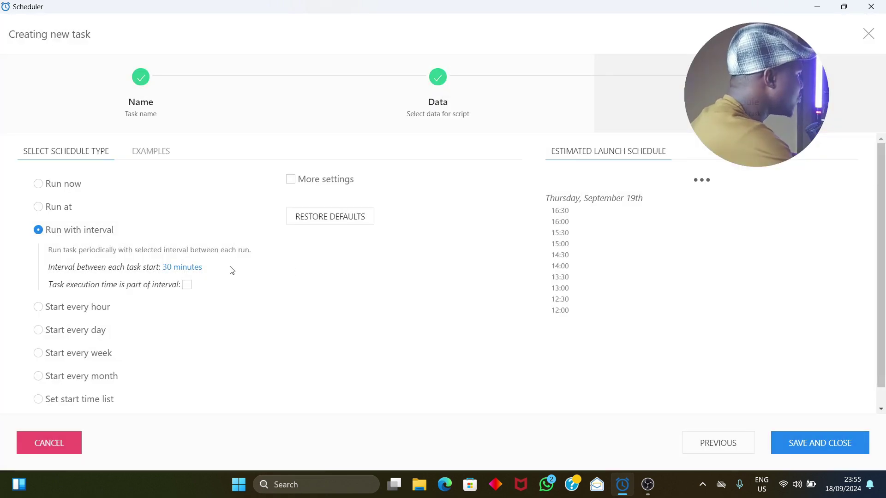
{"action": "left_click", "coordinate": [188, 286]}
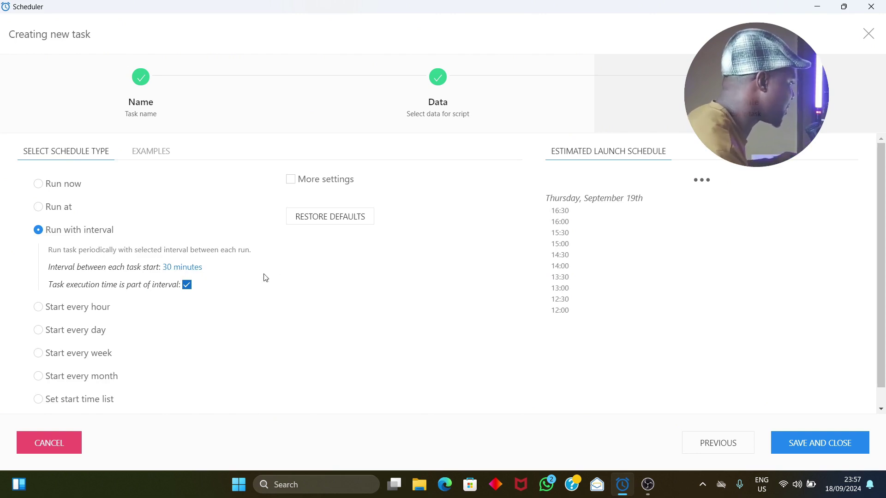
- Choose Start every hour as the schedule type and look at its start minute options without saving one
{"action": "left_click", "coordinate": [41, 309]}
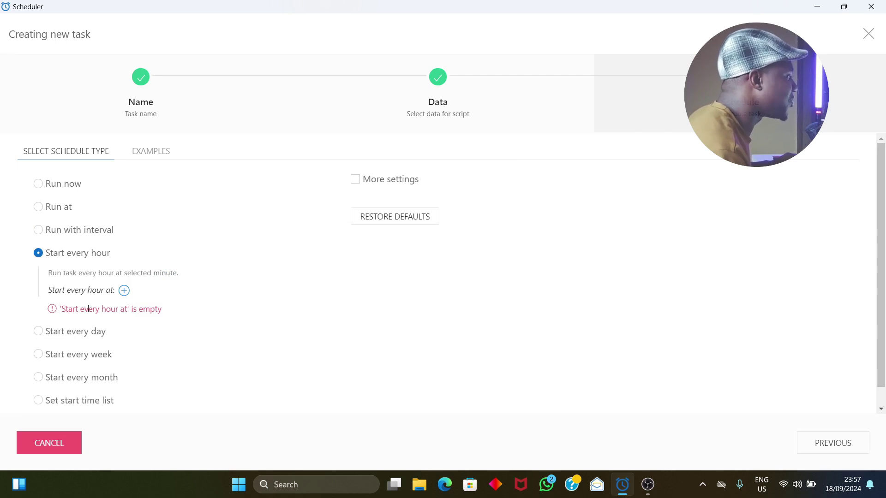
{"action": "left_click", "coordinate": [124, 291]}
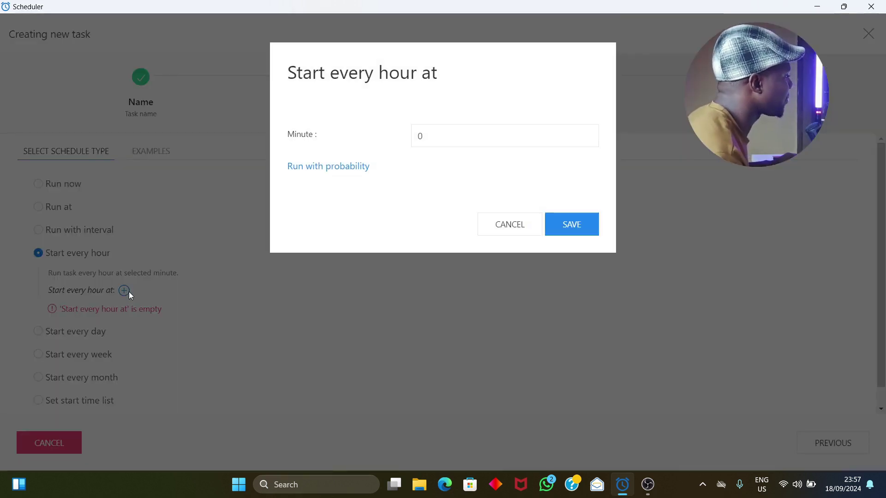
{"action": "double_click", "coordinate": [421, 135]}
{"action": "left_click", "coordinate": [507, 228]}
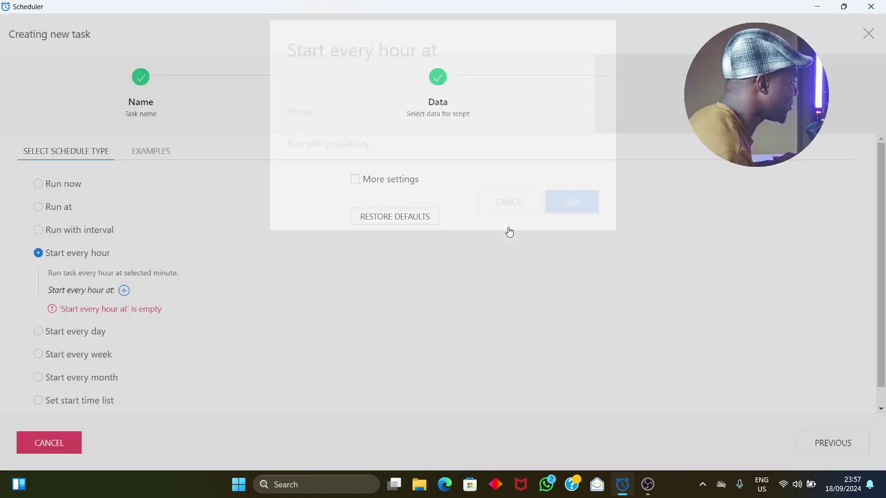
- Choose Sequence as the schedule type and check which task it can run after
{"action": "scroll", "coordinate": [71, 349], "scroll_direction": "down", "scroll_amount": 1}
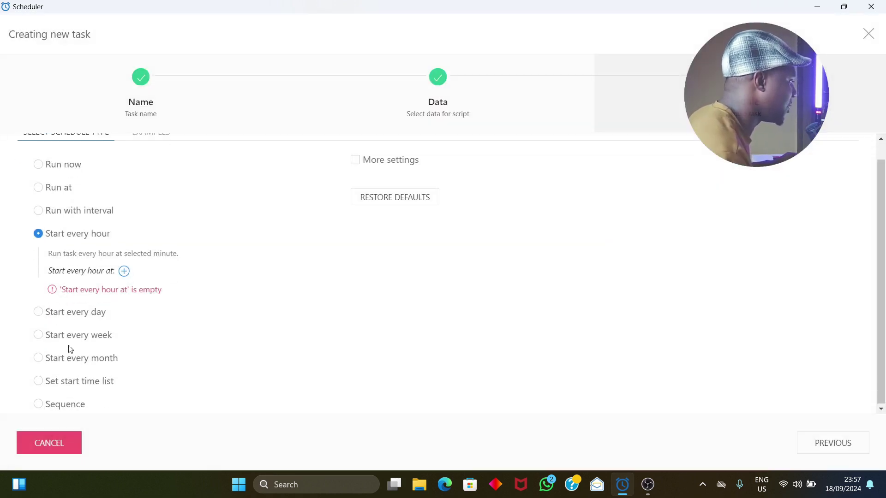
{"action": "left_click", "coordinate": [38, 404]}
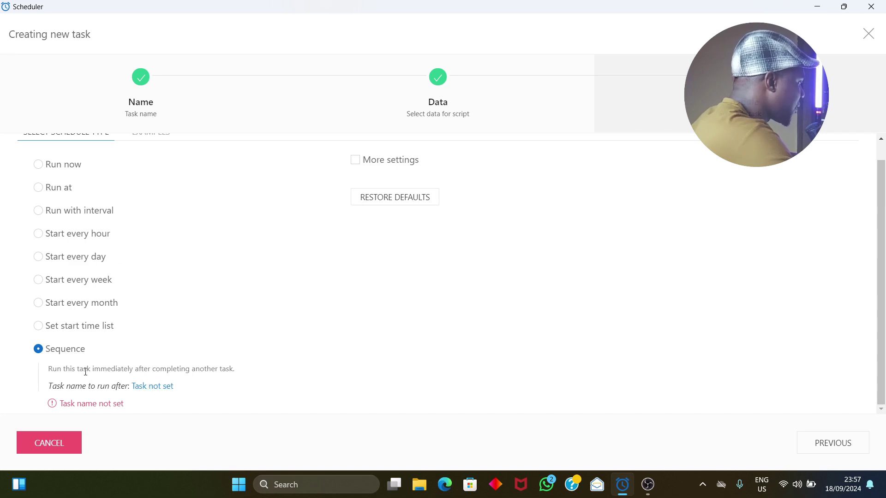
{"action": "left_click", "coordinate": [158, 387]}
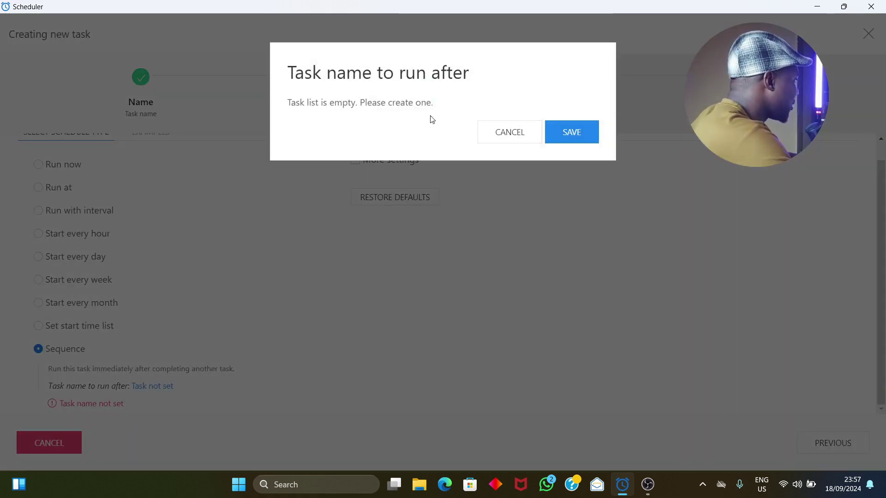
{"action": "left_click", "coordinate": [557, 131]}
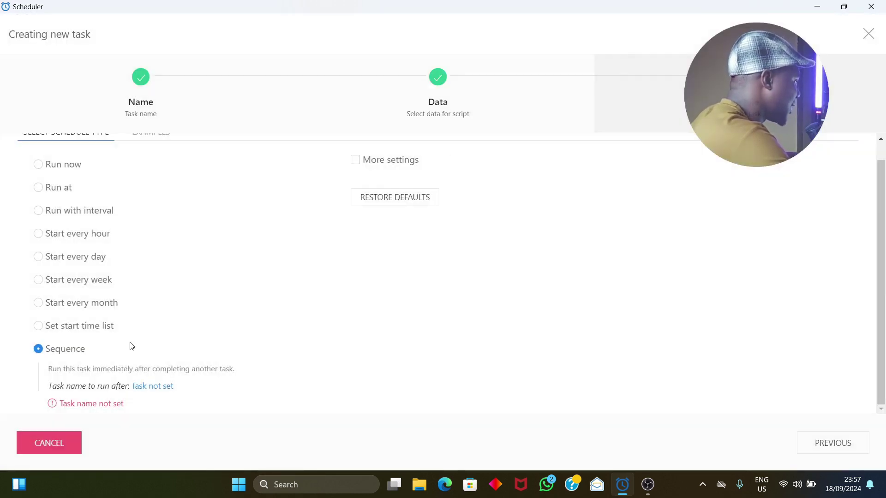
{"action": "scroll", "coordinate": [141, 318], "scroll_direction": "up", "scroll_amount": 1}
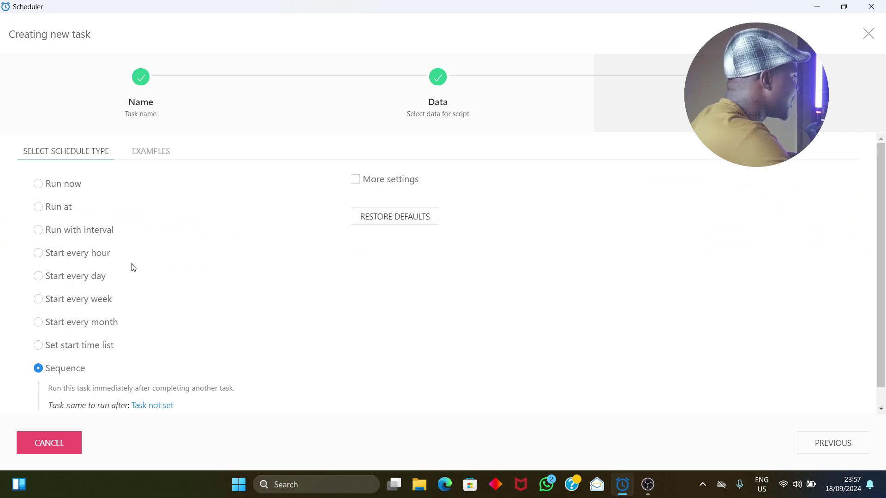
{"action": "scroll", "coordinate": [124, 351], "scroll_direction": "down", "scroll_amount": 1}
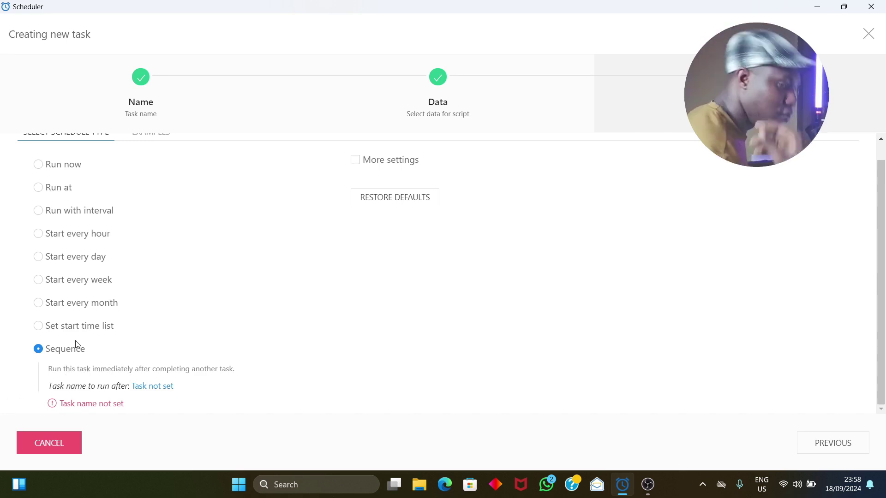
{"action": "scroll", "coordinate": [105, 329], "scroll_direction": "up", "scroll_amount": 1}
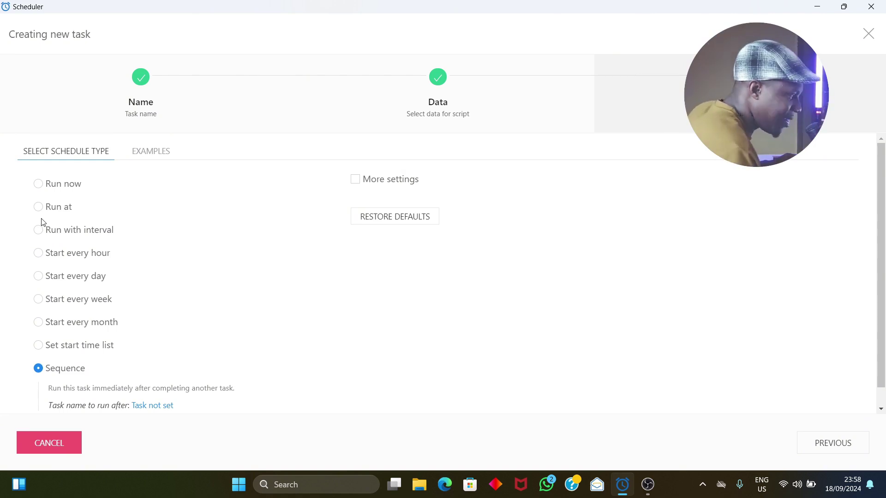
- Enable More settings and compare the options for the Run at, Start every hour and Run now schedule types
{"action": "left_click", "coordinate": [355, 179]}
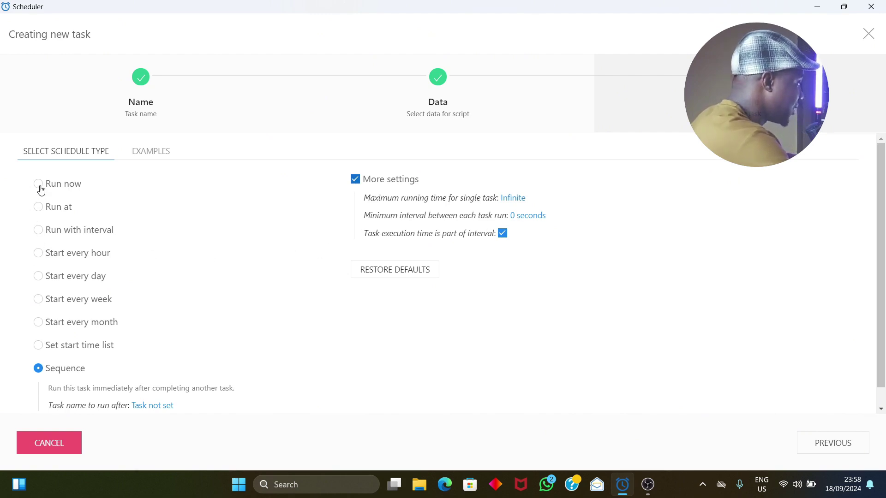
{"action": "left_click", "coordinate": [38, 209]}
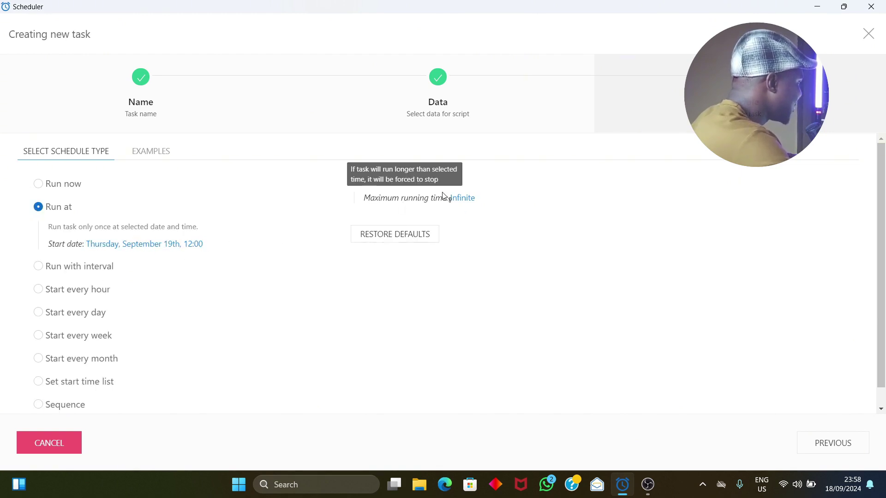
{"action": "left_click", "coordinate": [40, 267]}
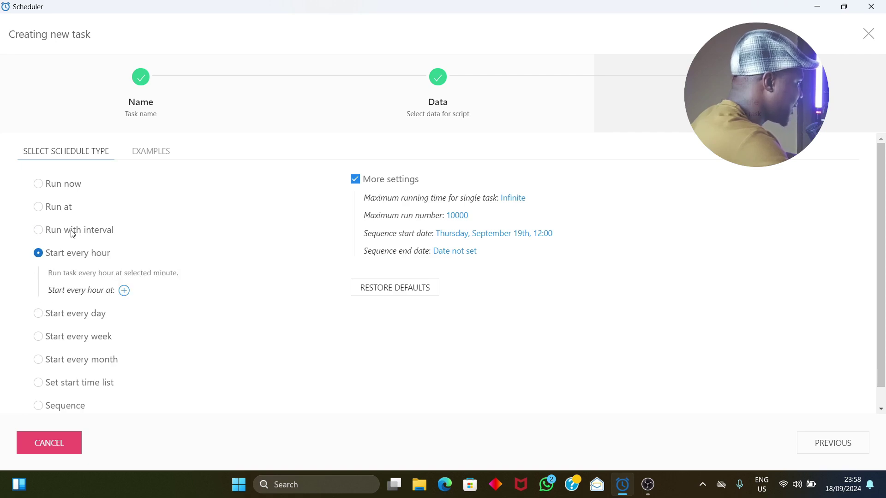
{"action": "left_click", "coordinate": [40, 184]}
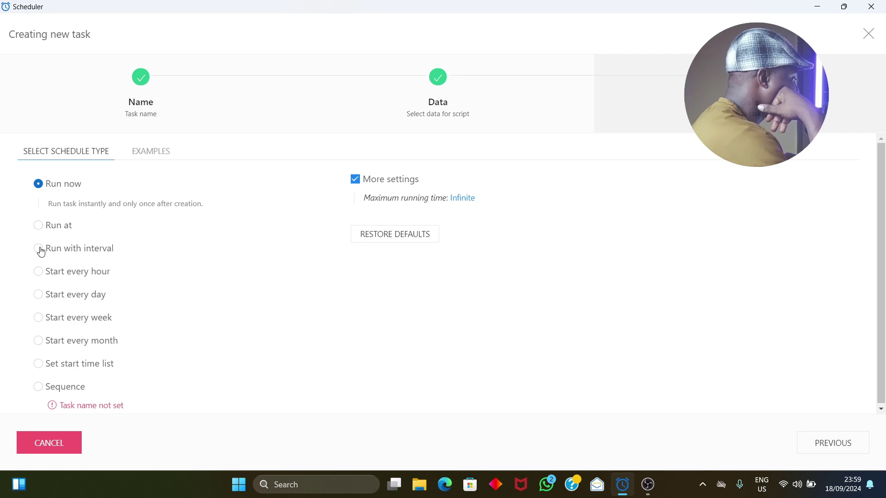
- Choose Run at as the schedule type and save September 19, 2024 at 12:00 as its start date
{"action": "left_click", "coordinate": [38, 226]}
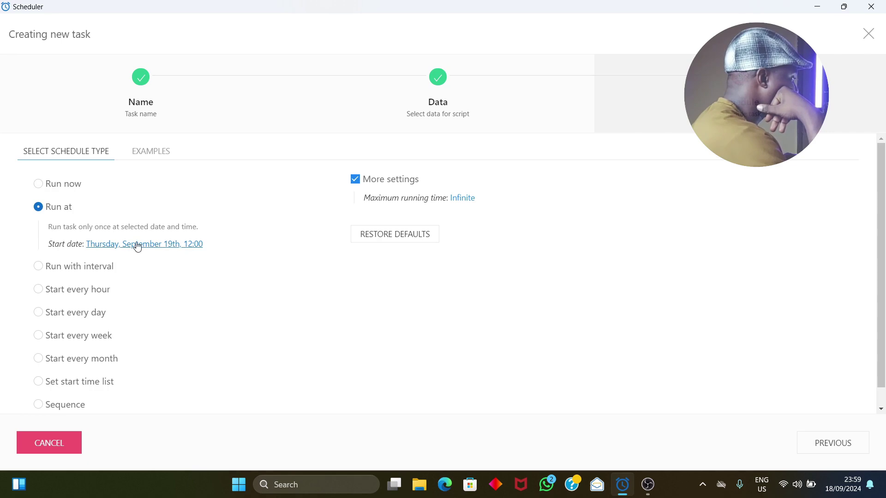
{"action": "left_click", "coordinate": [200, 246]}
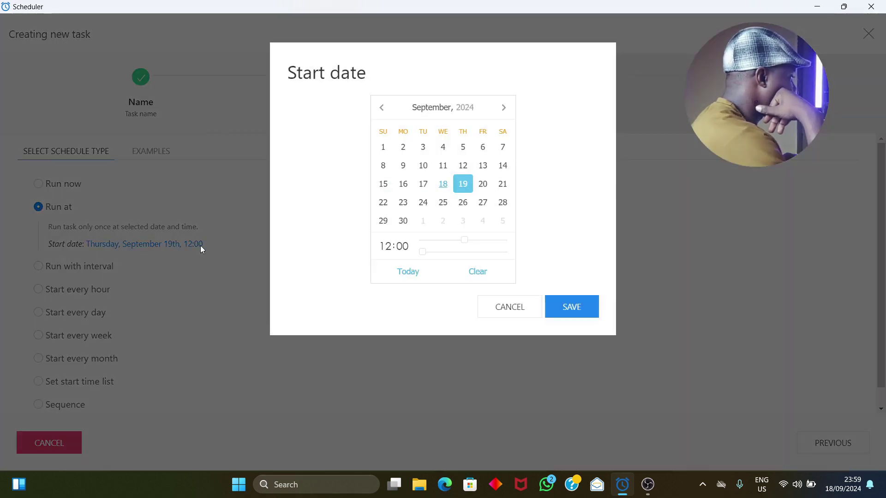
{"action": "left_click", "coordinate": [572, 308]}
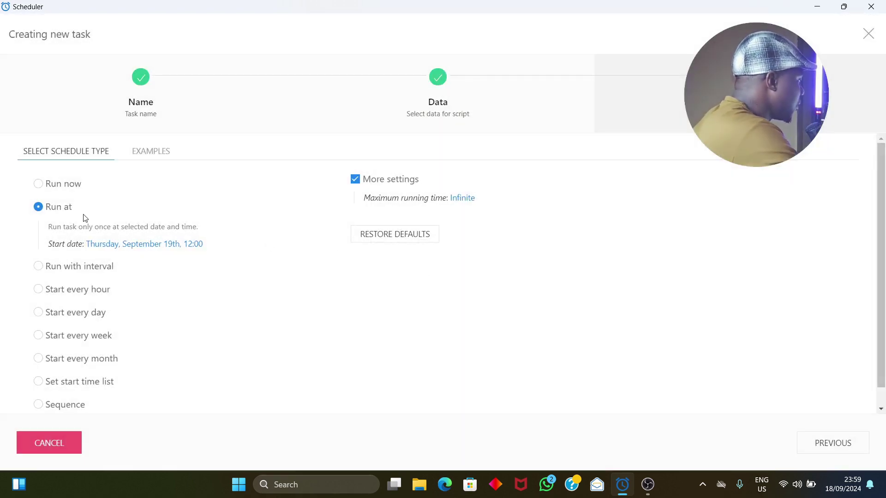
- Set the task's maximum running time to 0 days, 0 hours and 5 minutes and save it
{"action": "left_click", "coordinate": [463, 201]}
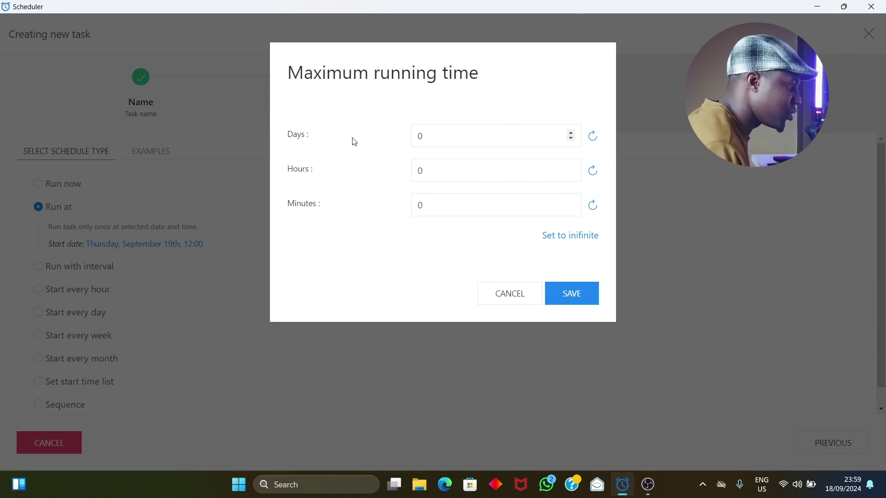
{"action": "left_click_drag", "start_coordinate": [433, 173], "coordinate": [414, 174]}
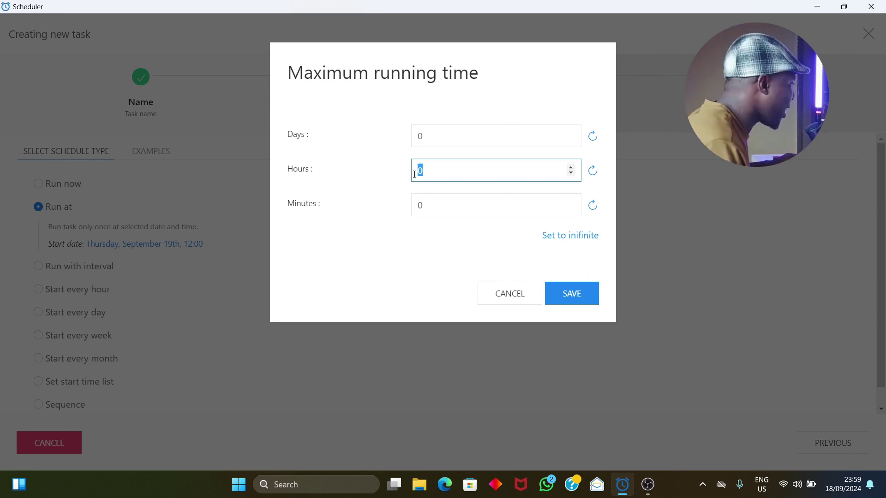
{"action": "type", "text": "1"}
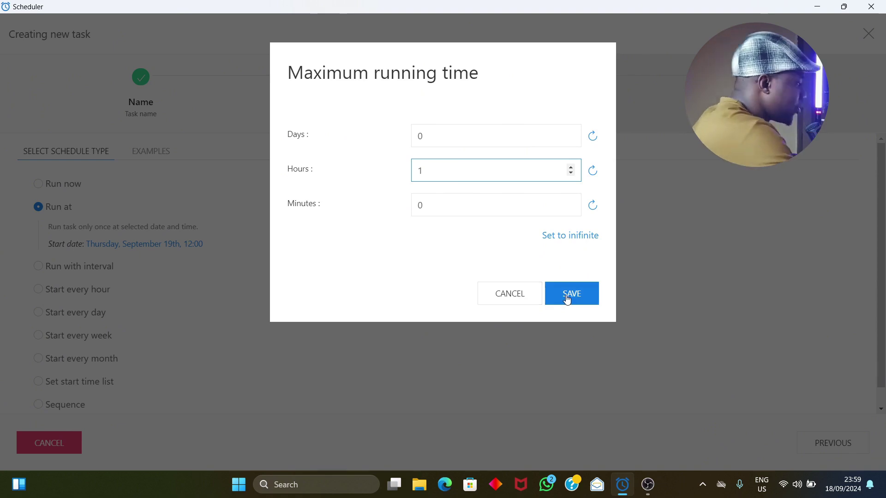
{"action": "left_click", "coordinate": [435, 210]}
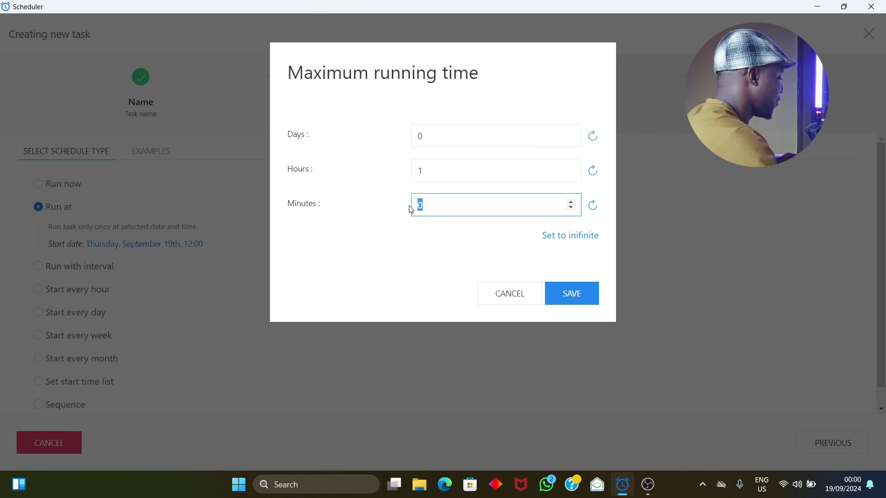
{"action": "type", "text": "5"}
{"action": "left_click", "coordinate": [422, 170]}
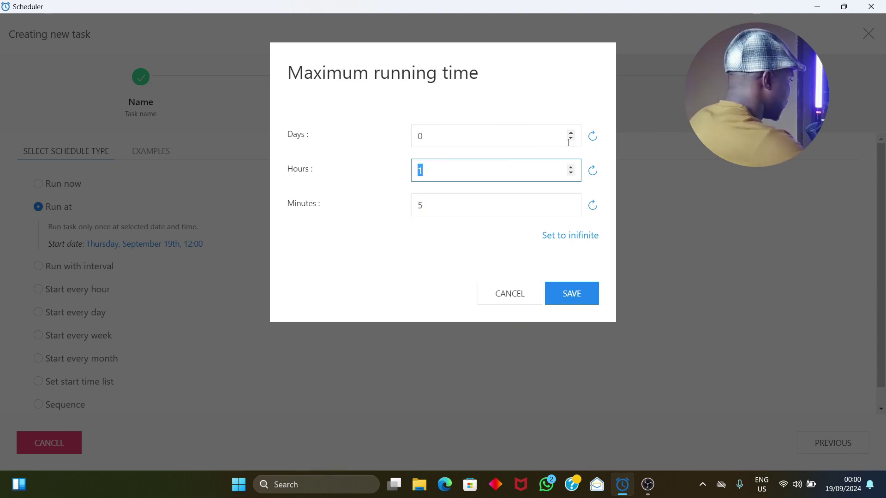
{"action": "left_click", "coordinate": [582, 221]}
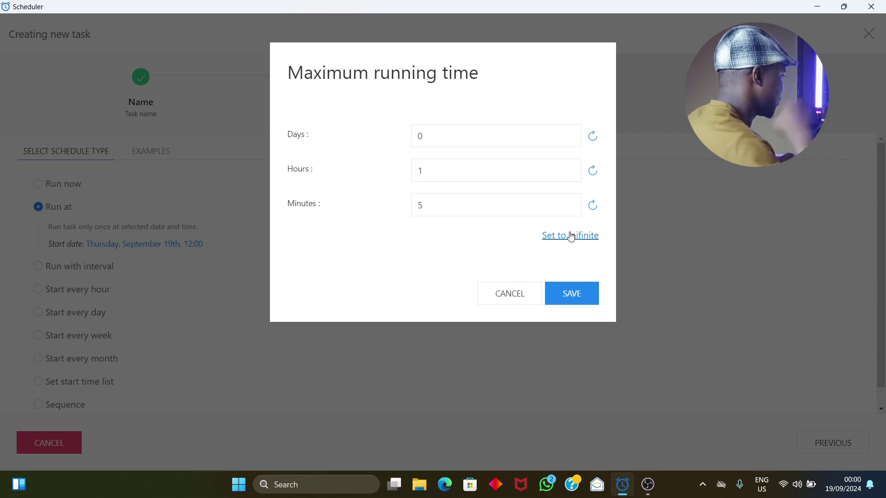
{"action": "left_click", "coordinate": [593, 171]}
{"action": "left_click", "coordinate": [571, 296]}
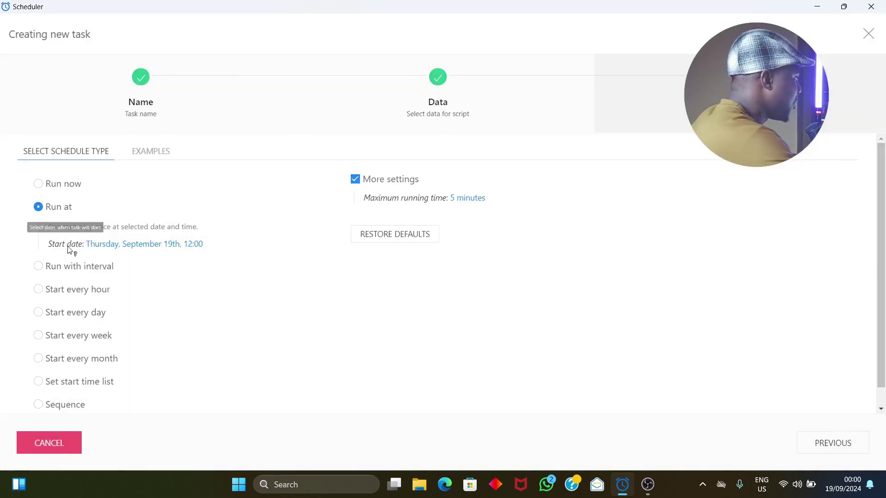
- Check the additional settings for the Sequence schedule type and choose Run now as the task's schedule type
{"action": "left_click", "coordinate": [44, 185]}
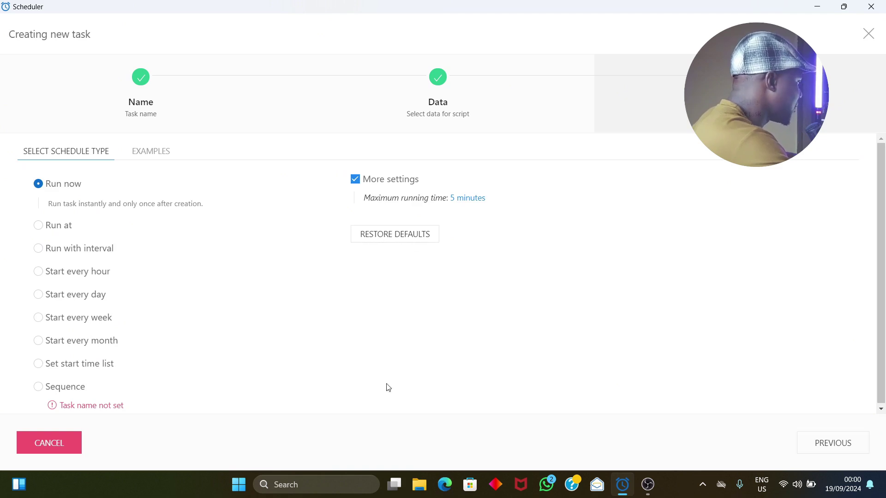
{"action": "left_click", "coordinate": [42, 388]}
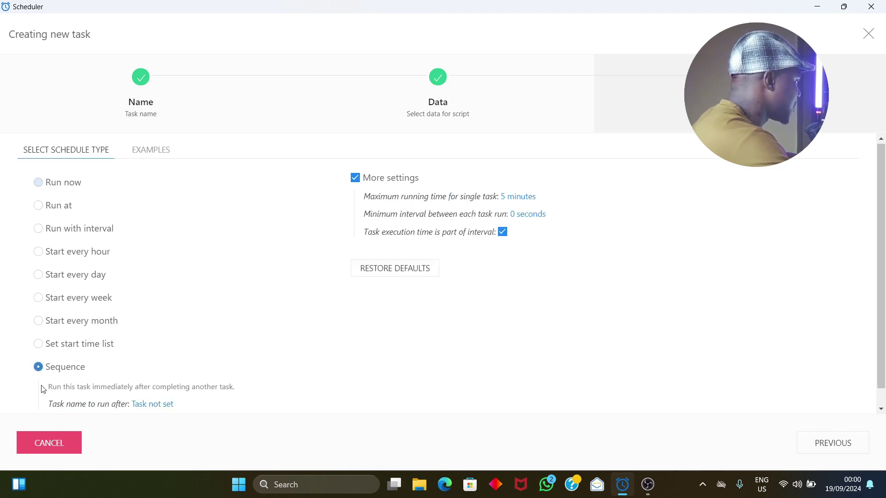
{"action": "left_click", "coordinate": [40, 184]}
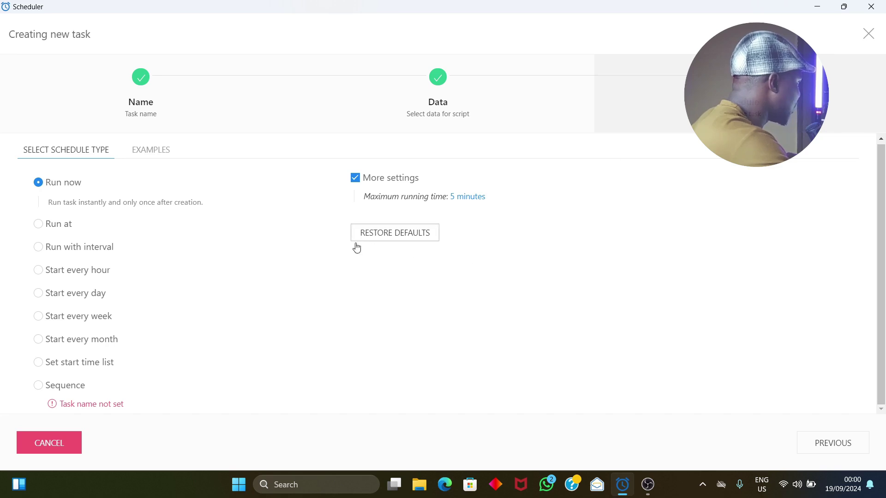
- Change the task label to "Daily Traffic delivery" and save the new task with its Run now schedule
{"action": "left_click", "coordinate": [832, 453]}
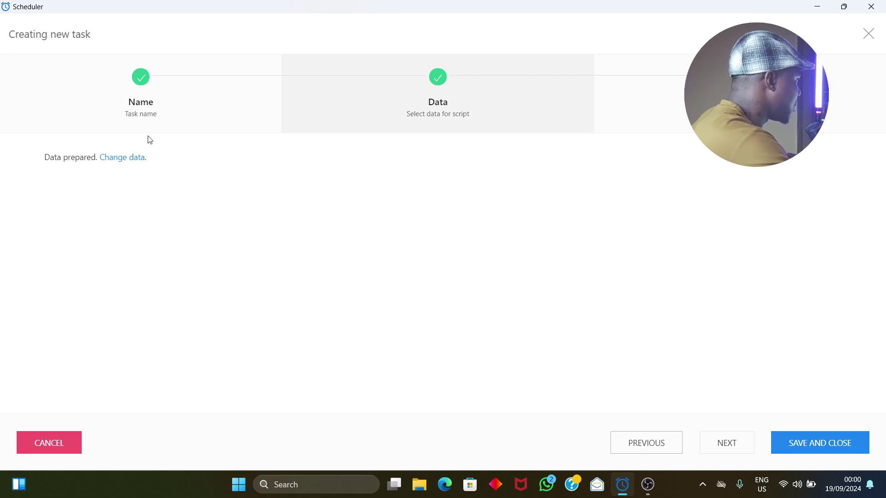
{"action": "left_click", "coordinate": [144, 114]}
{"action": "left_click", "coordinate": [122, 188]}
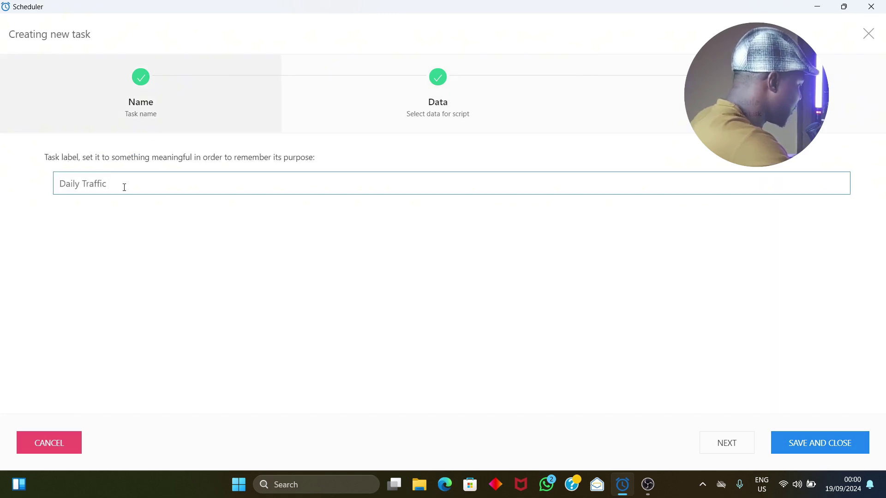
{"action": "type", "text": "delivery"}
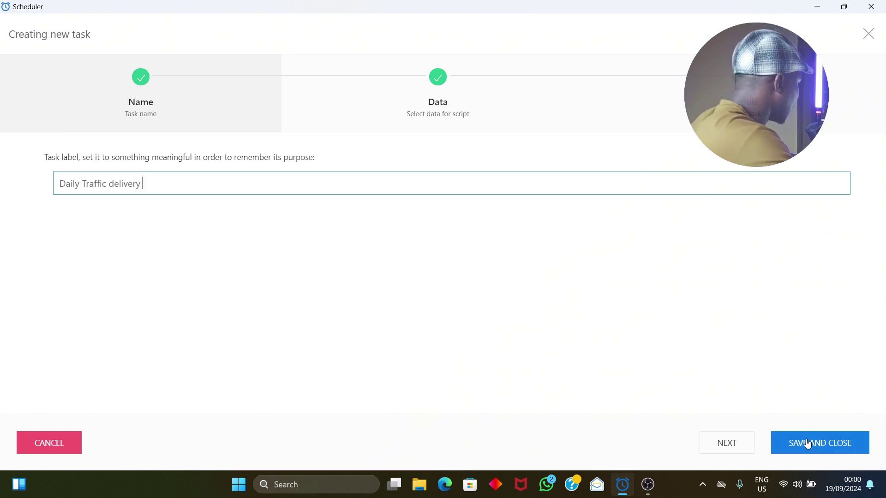
{"action": "left_click", "coordinate": [737, 445]}
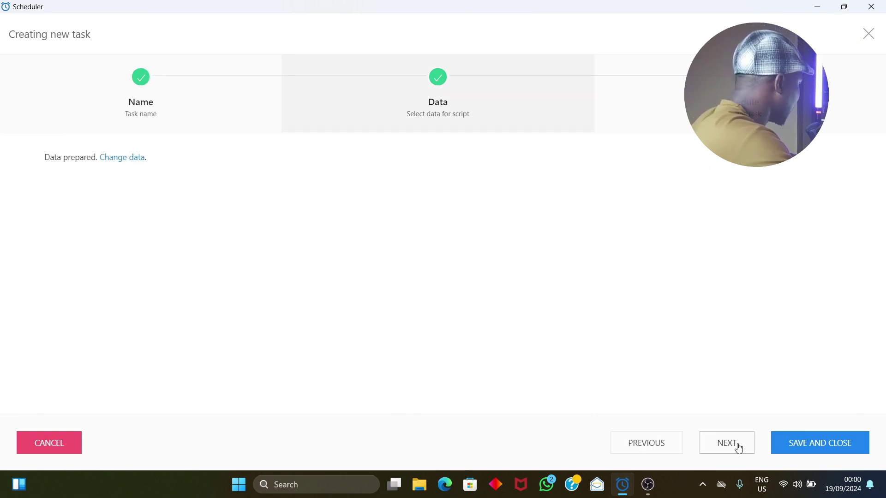
{"action": "left_click", "coordinate": [720, 444]}
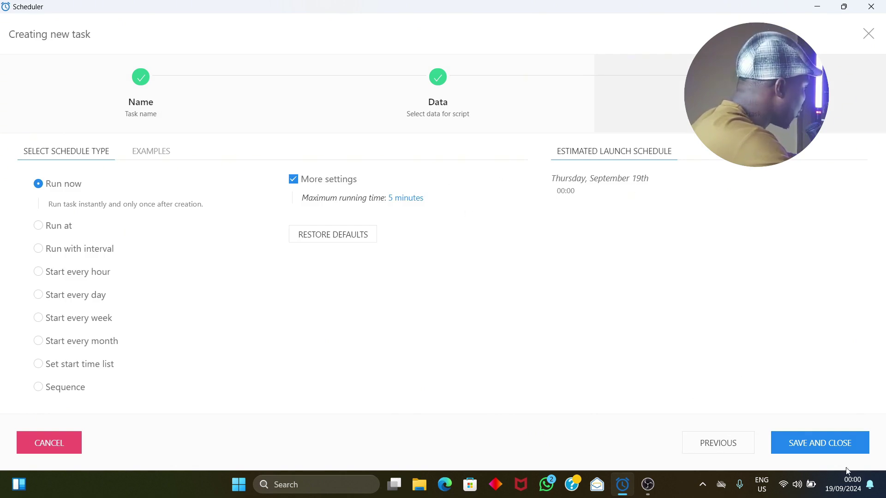
{"action": "left_click", "coordinate": [816, 444]}
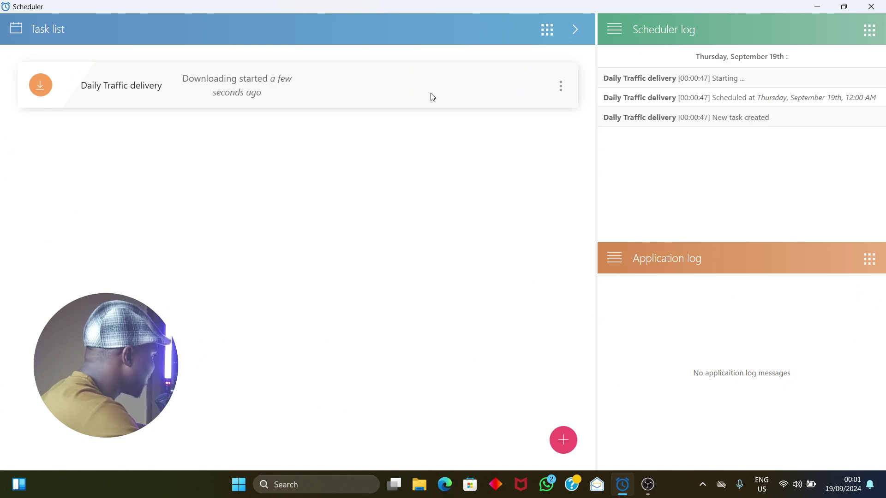
- Expand the details of the Daily Traffic delivery task and check its state and download status
{"action": "left_click", "coordinate": [561, 90]}
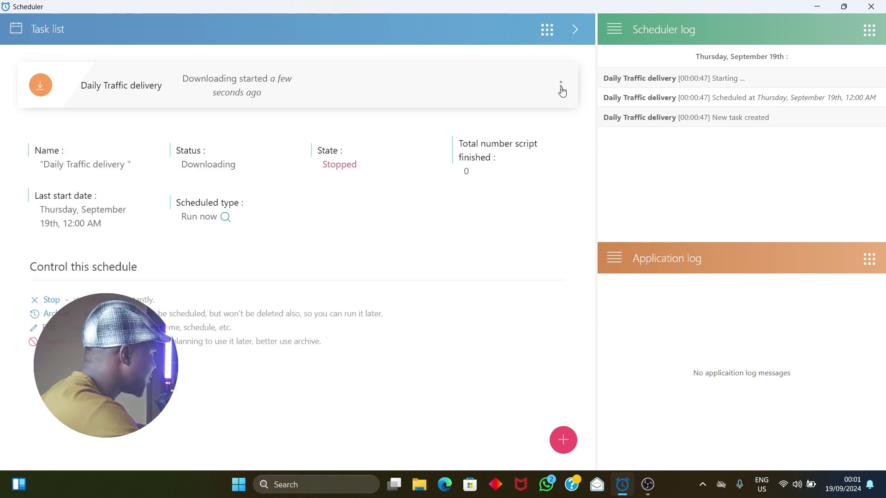
{"action": "left_click", "coordinate": [561, 91]}
{"action": "left_click", "coordinate": [562, 90]}
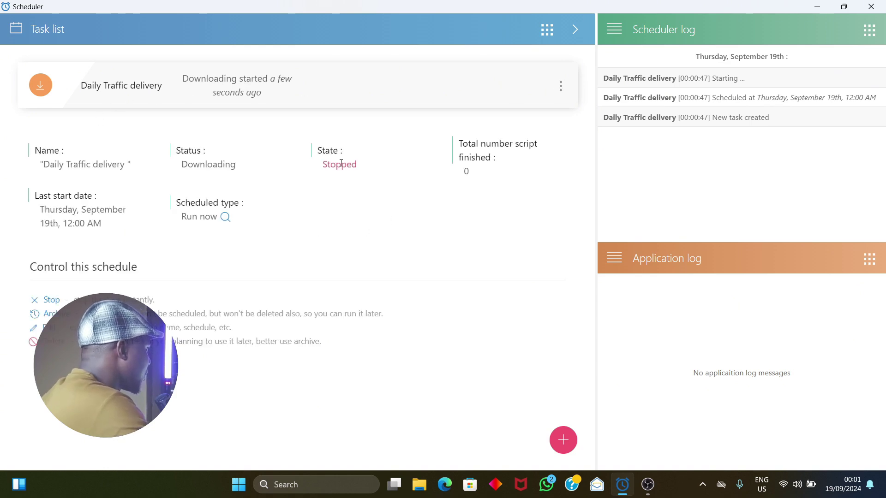
{"action": "mouse_move", "coordinate": [45, 86]}
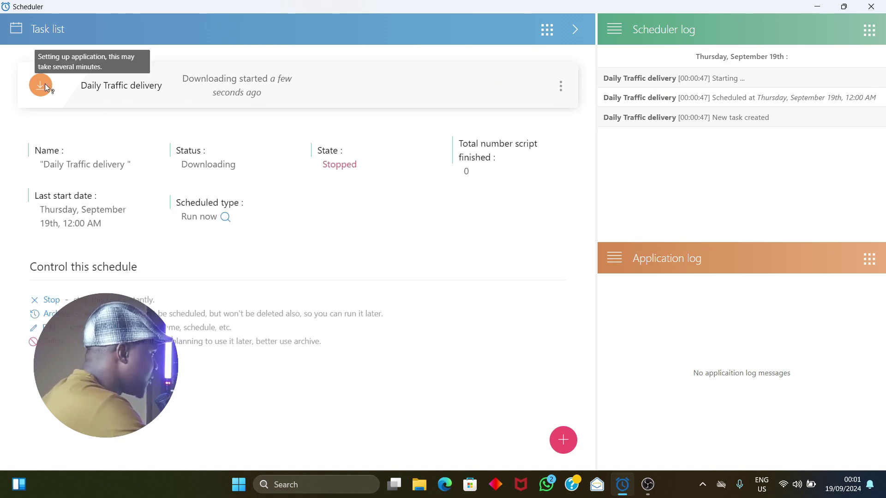